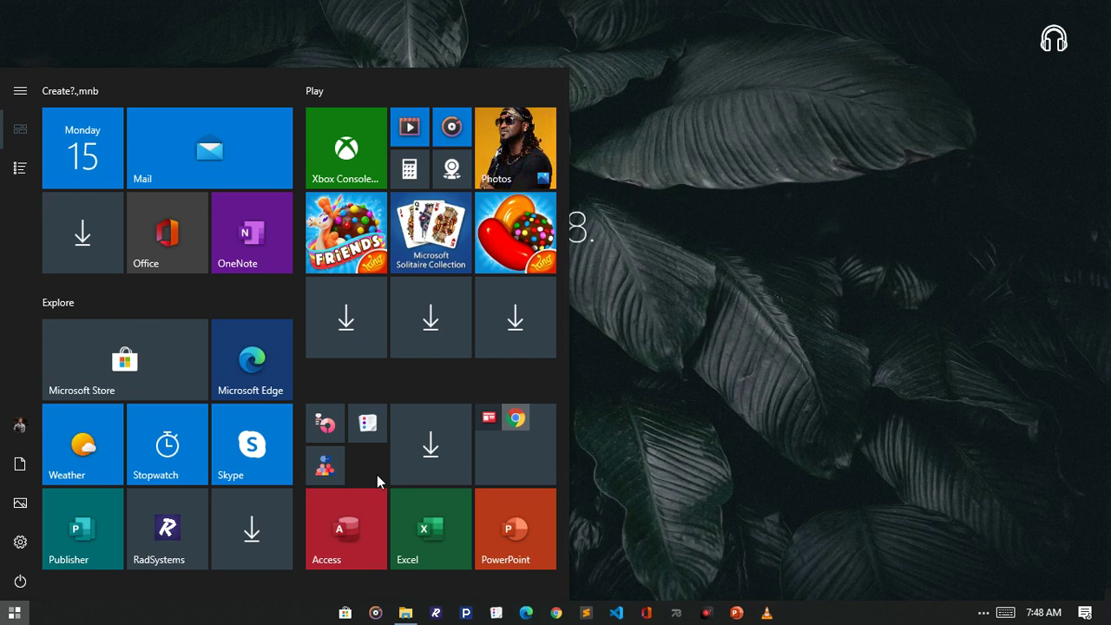
# - Launch the medOs app and try out its window by narrowing, moving, minimising and restoring it
pyautogui.click(326, 467)
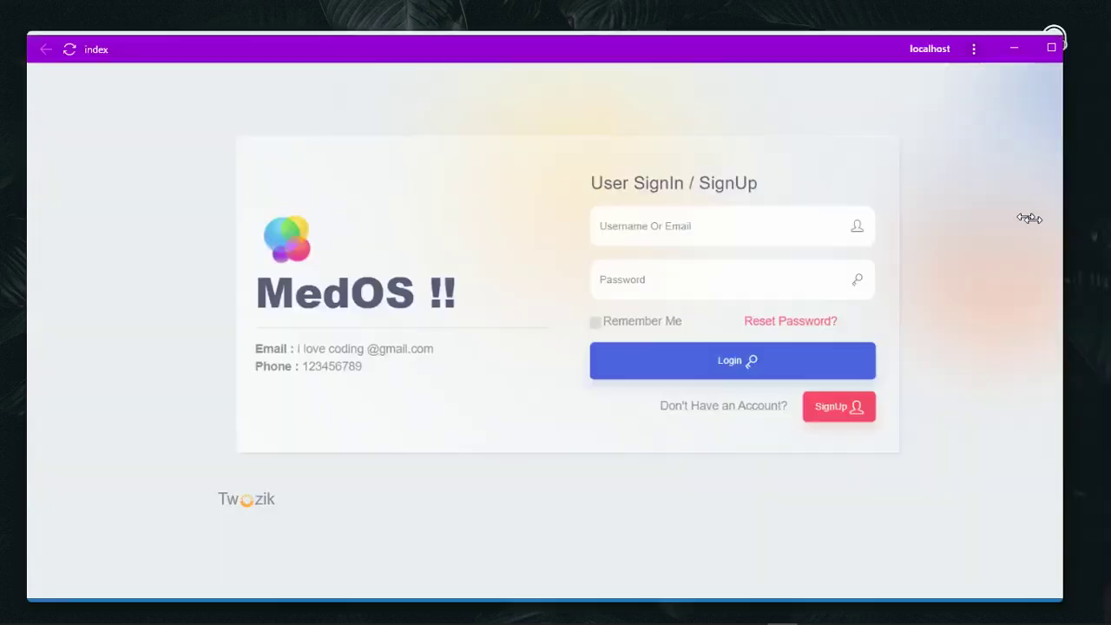
pyautogui.moveTo(1032, 233); pyautogui.dragTo(925, 246)
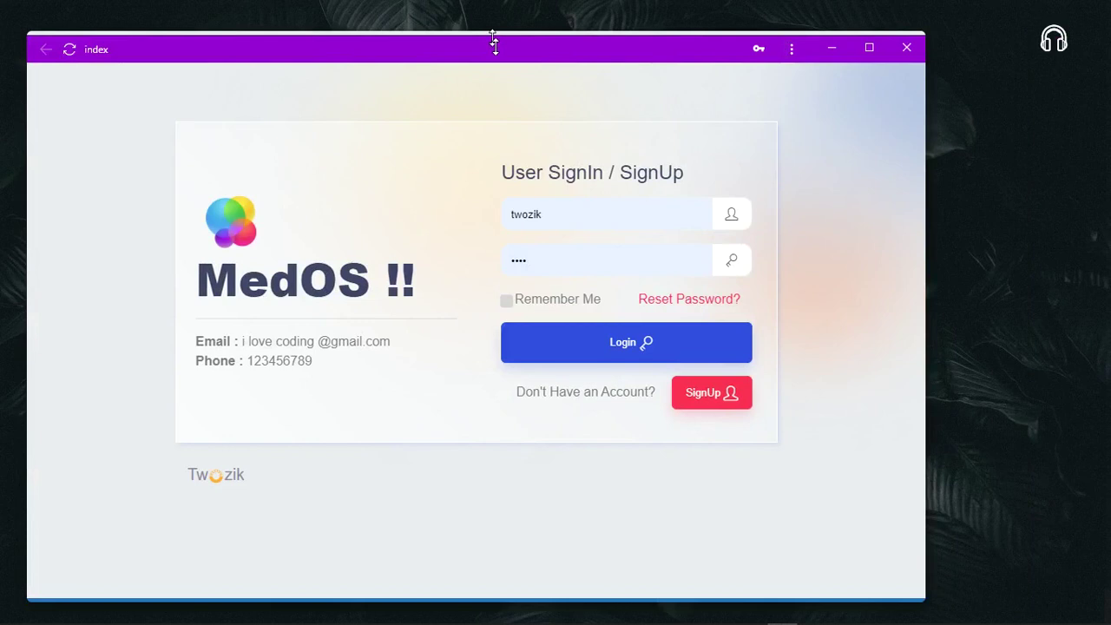
pyautogui.moveTo(494, 37); pyautogui.dragTo(707, 85)
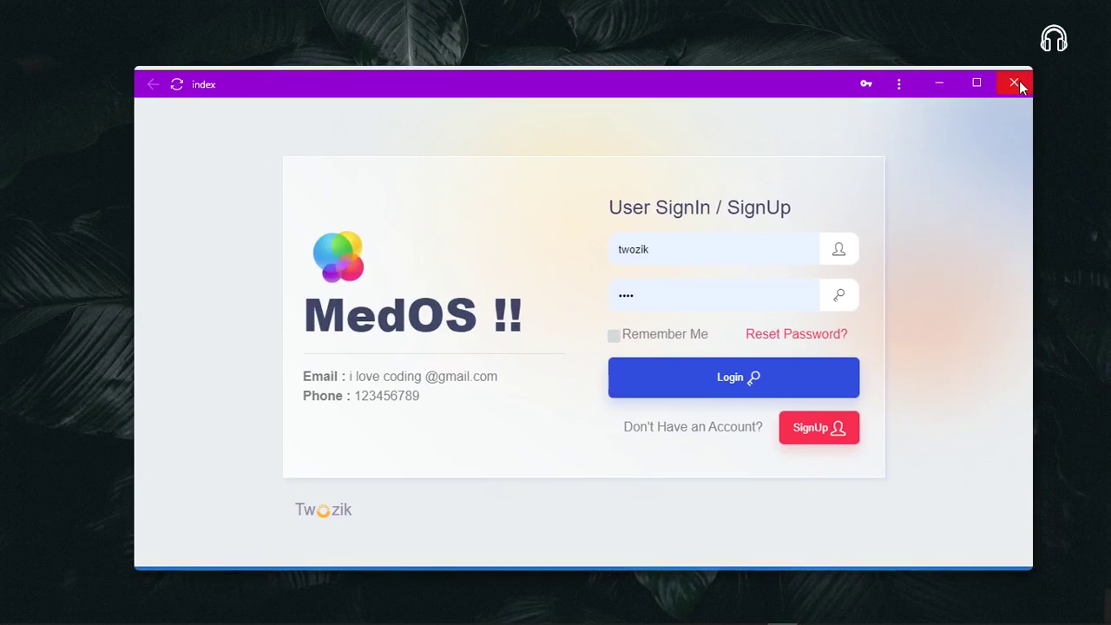
pyautogui.click(938, 87)
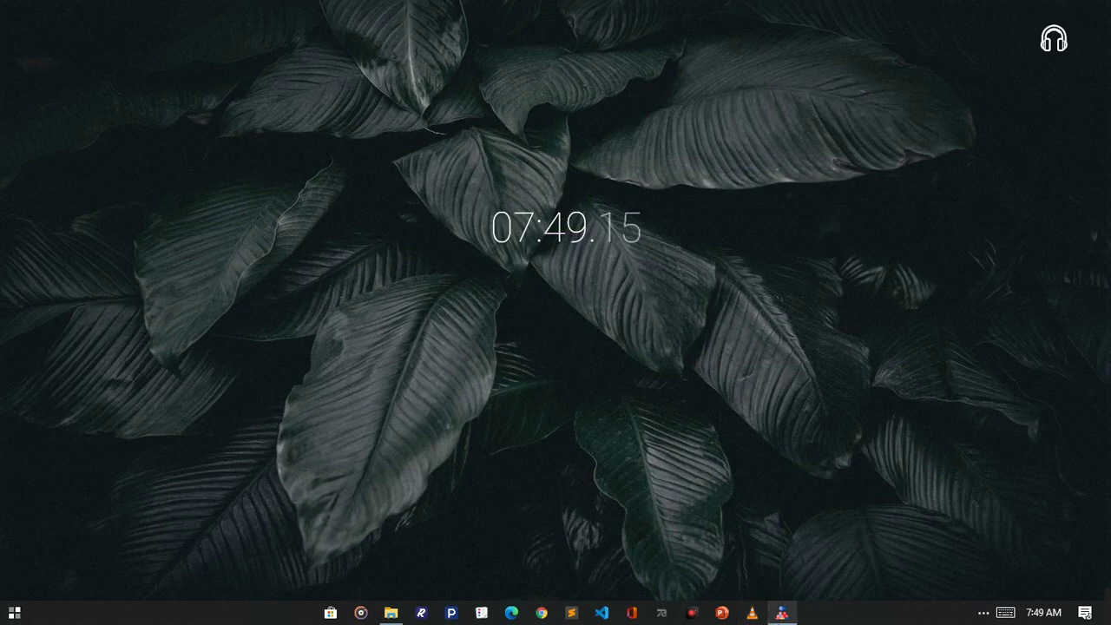
pyautogui.click(782, 613)
# - Log in with the prefilled credentials, and repeat the login after signing out
pyautogui.click(709, 385)
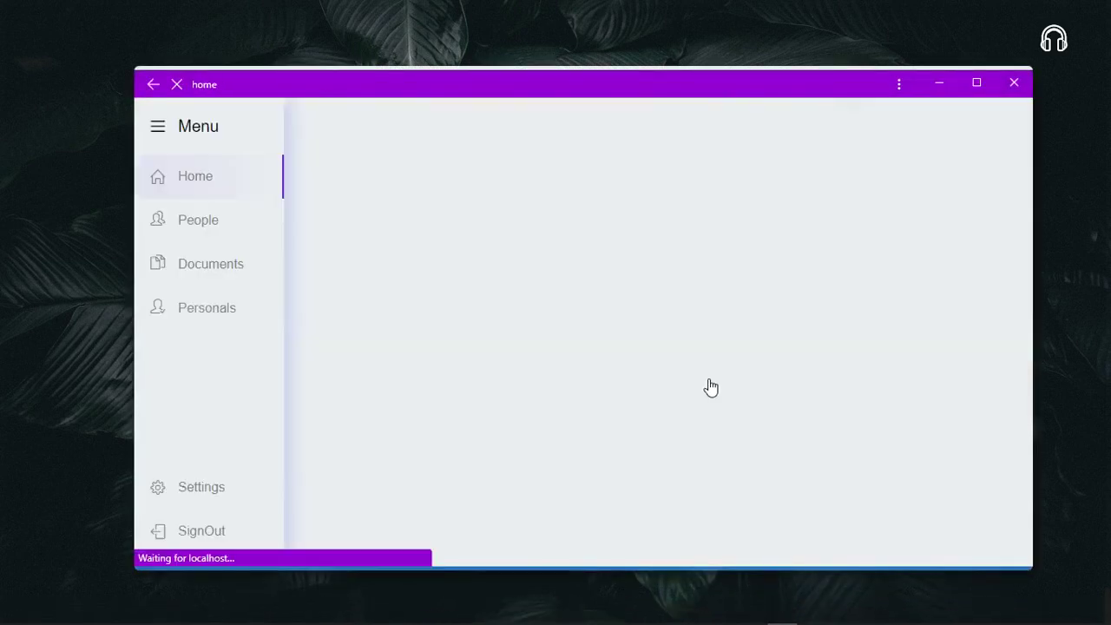
pyautogui.click(200, 533)
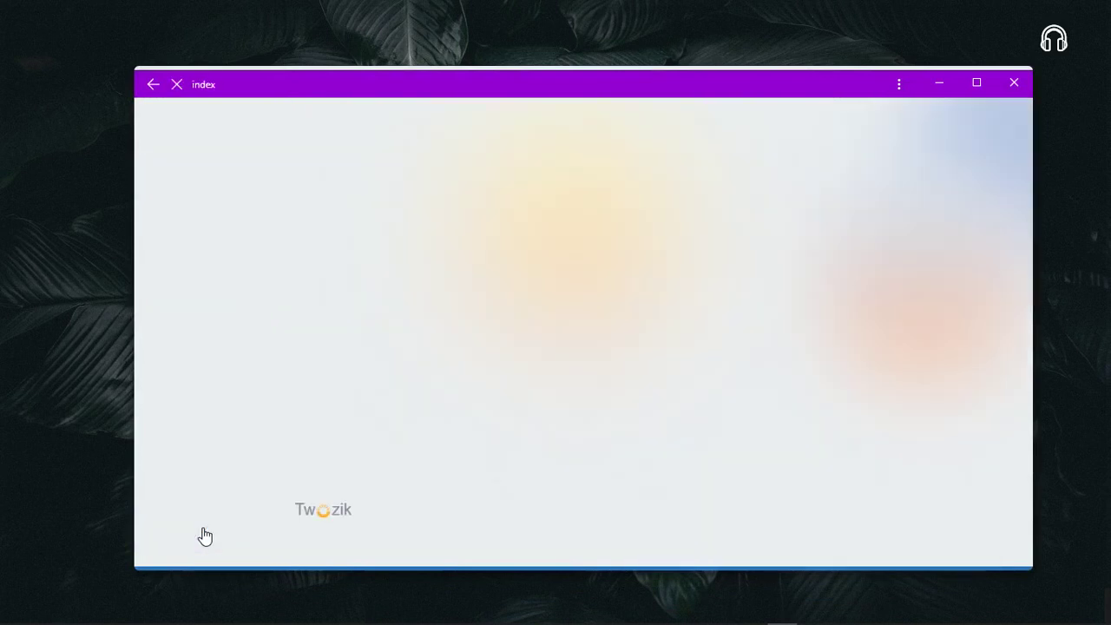
pyautogui.click(775, 384)
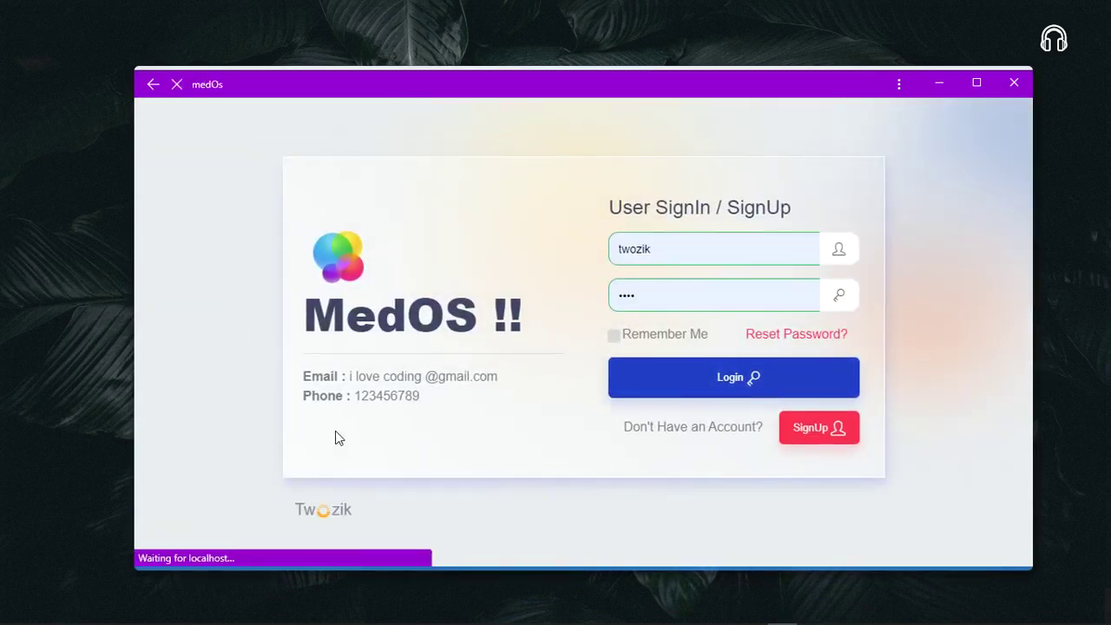
# - View the Site Icon edit form in the site settings and close it without updating
pyautogui.click(221, 502)
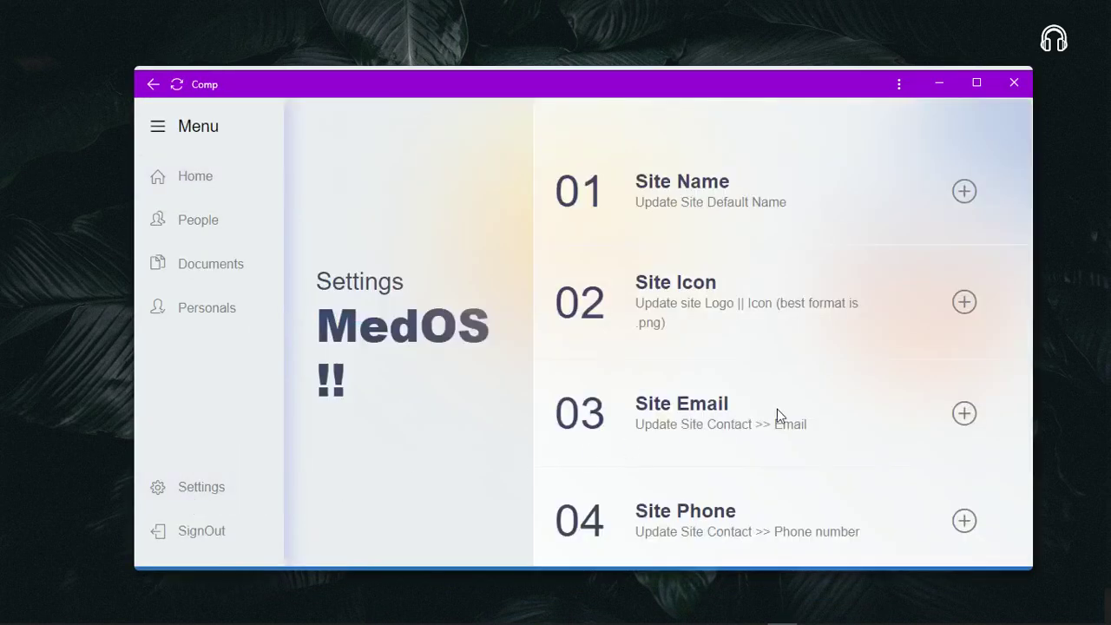
pyautogui.click(967, 300)
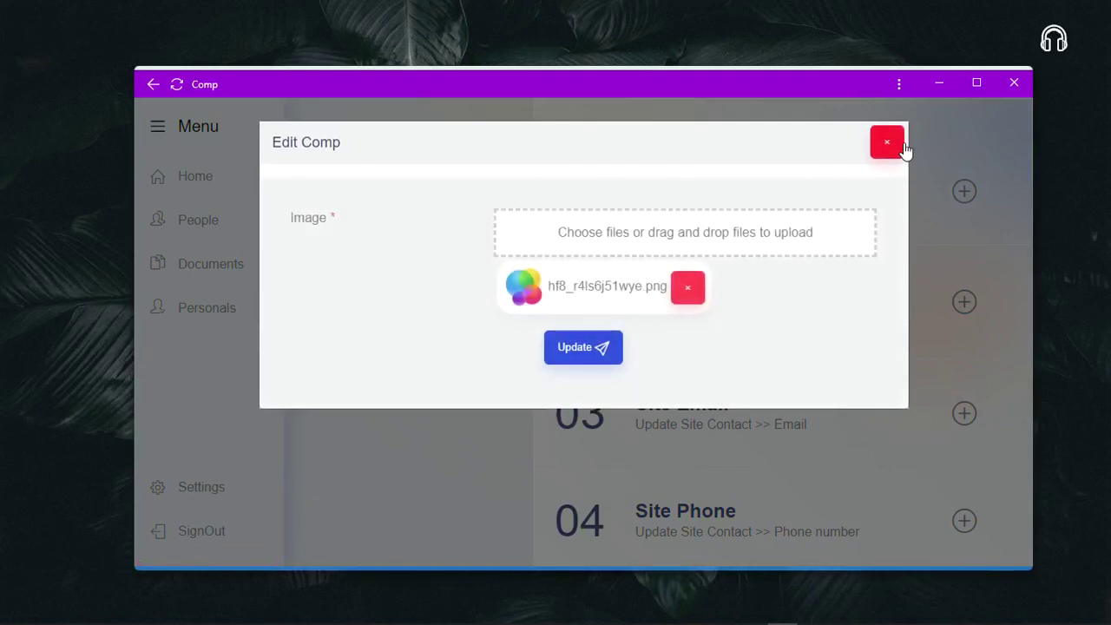
pyautogui.click(895, 141)
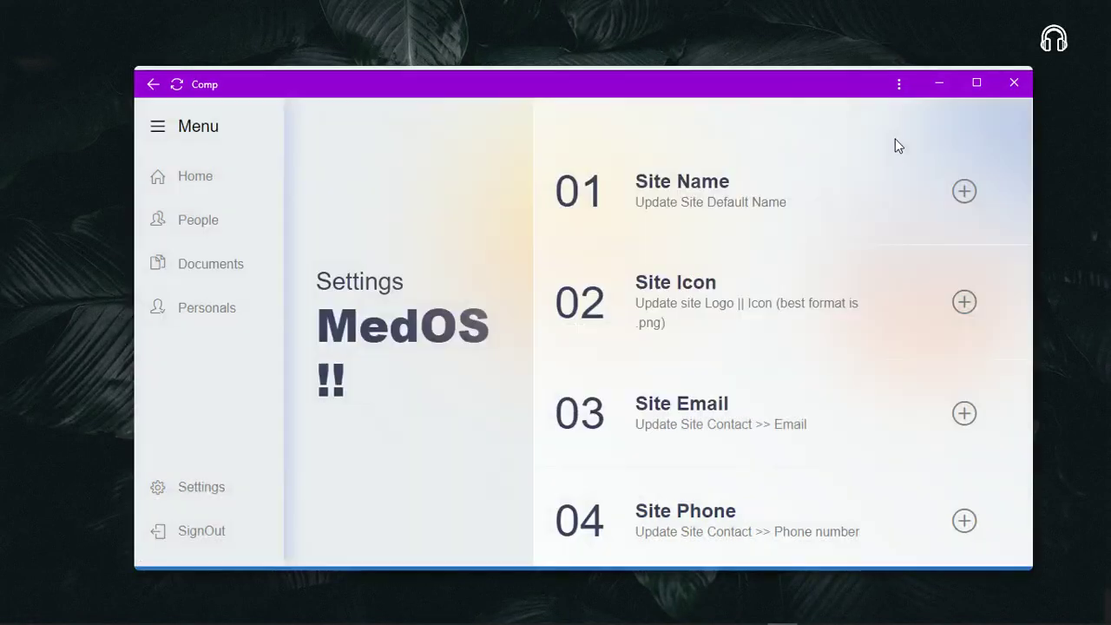
# - Visit the Home page and the People page with the patients list
pyautogui.click(193, 181)
pyautogui.click(195, 224)
pyautogui.click(201, 259)
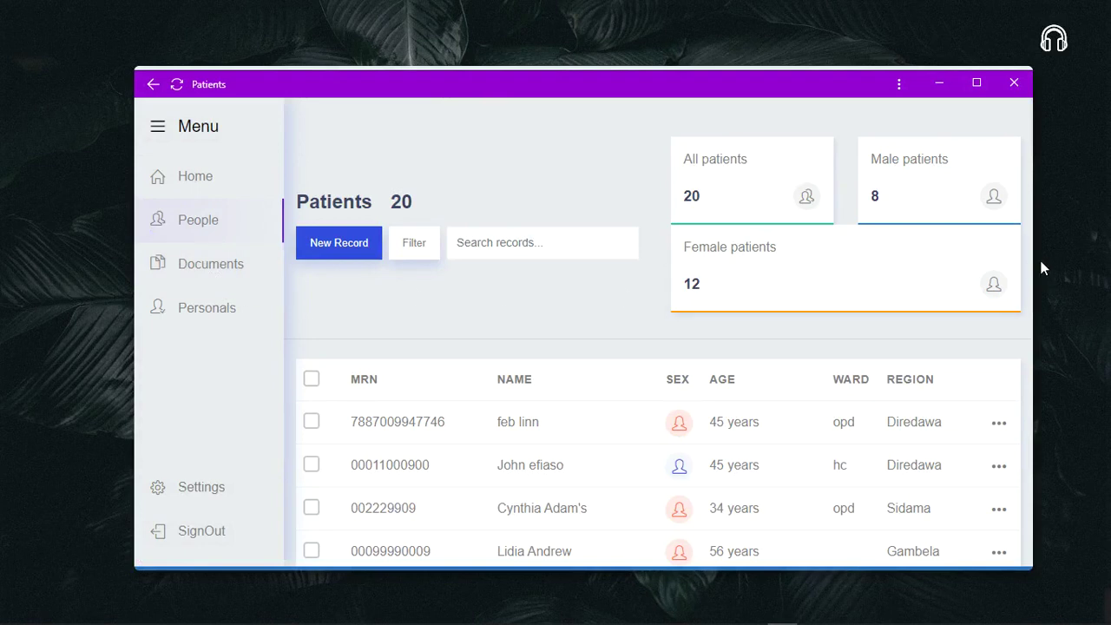
# - Widen and reposition the patients window so the three summary cards fit in one row, and close the app
pyautogui.moveTo(1046, 258); pyautogui.dragTo(1104, 259)
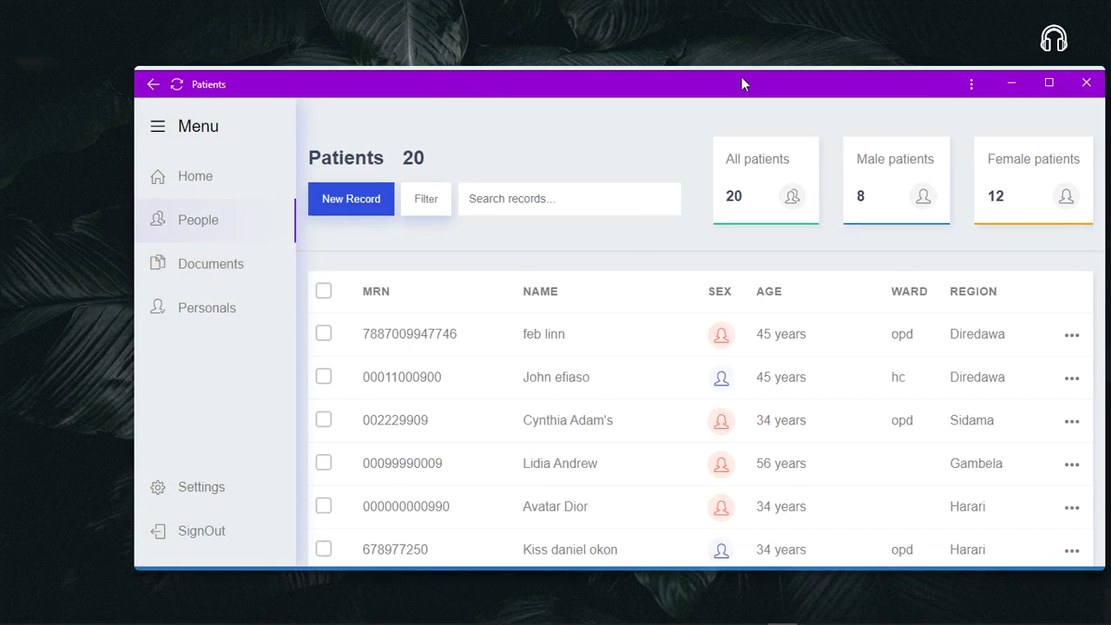
pyautogui.moveTo(741, 78); pyautogui.dragTo(702, 82)
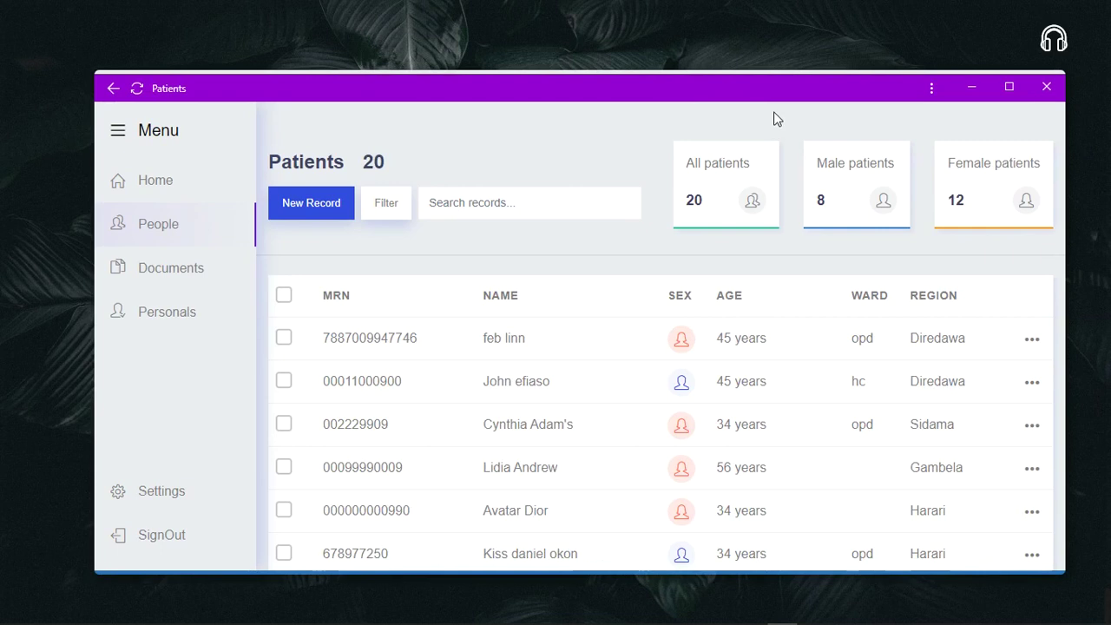
pyautogui.click(1046, 88)
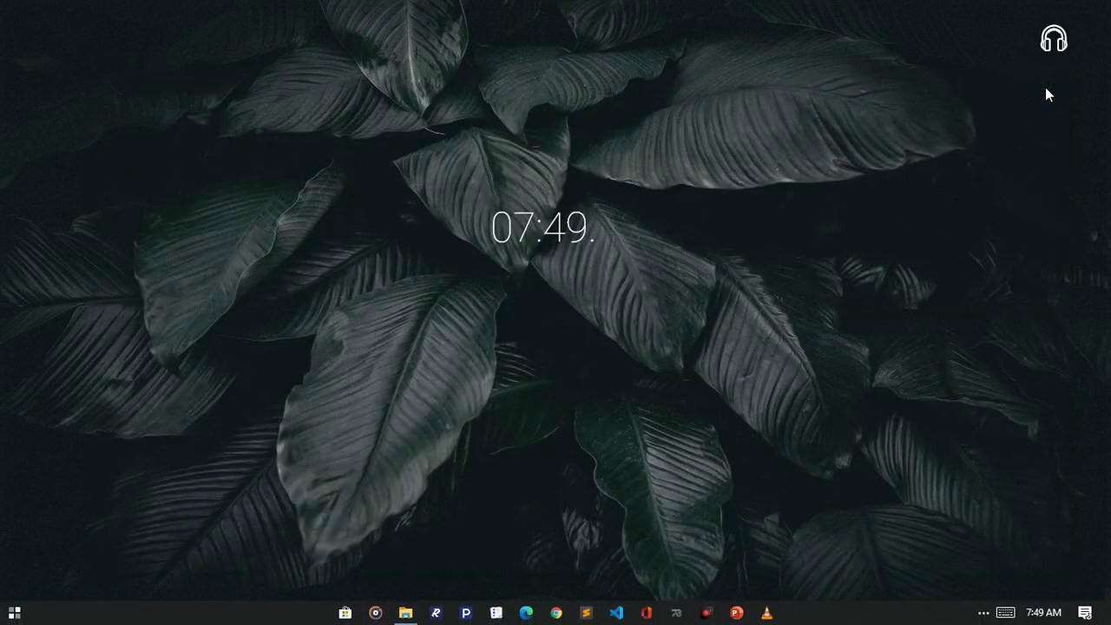
# - Launch the Bullet quiz app and move its window nearer the middle of the screen
pyautogui.press('super')
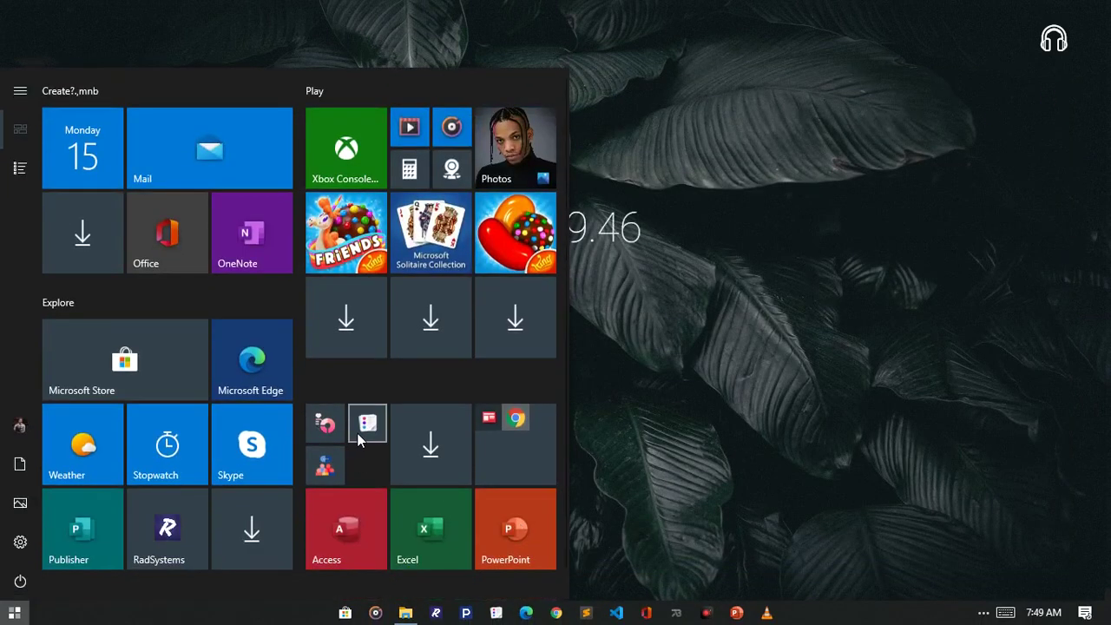
pyautogui.click(750, 403)
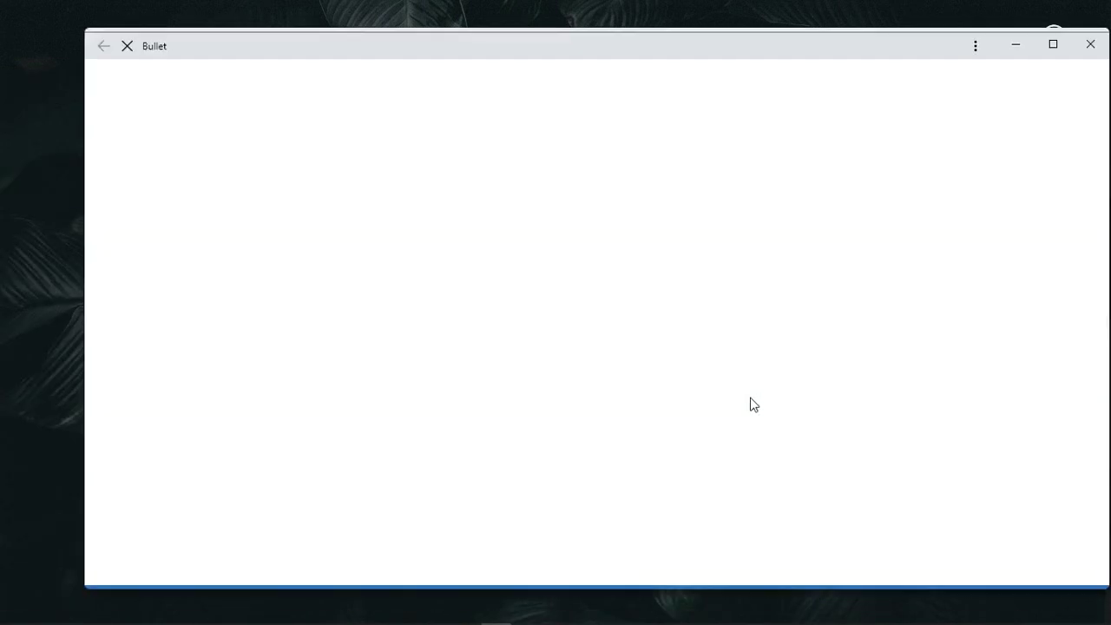
pyautogui.moveTo(867, 45); pyautogui.dragTo(821, 54)
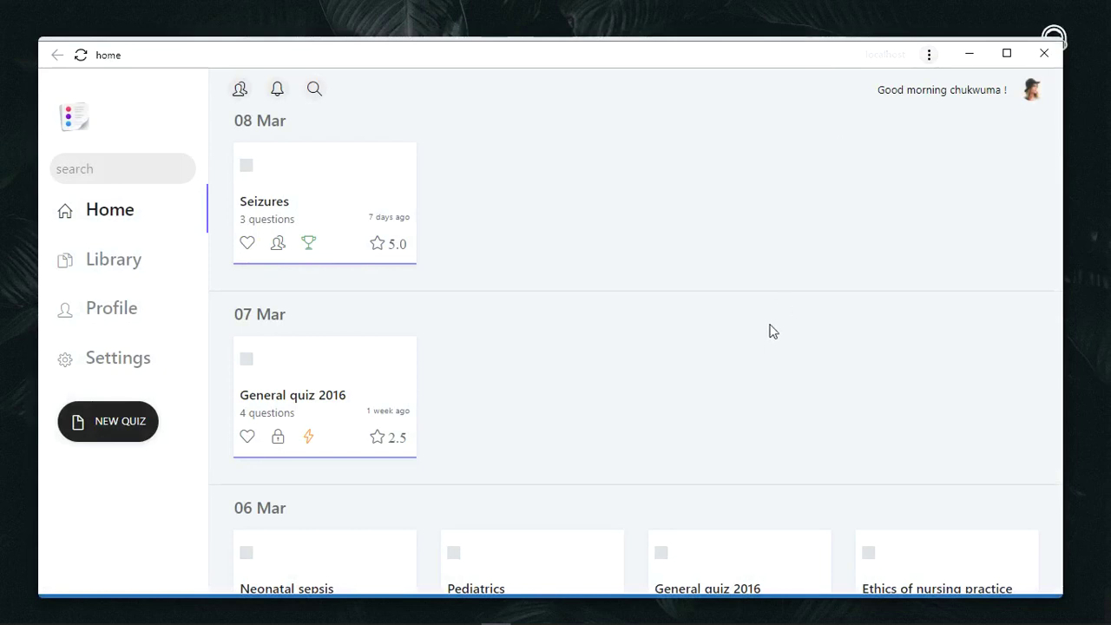
# - Look through the dated quiz cards on the home page
pyautogui.scroll(-15, 769, 334)
pyautogui.scroll(-3, 766, 345)
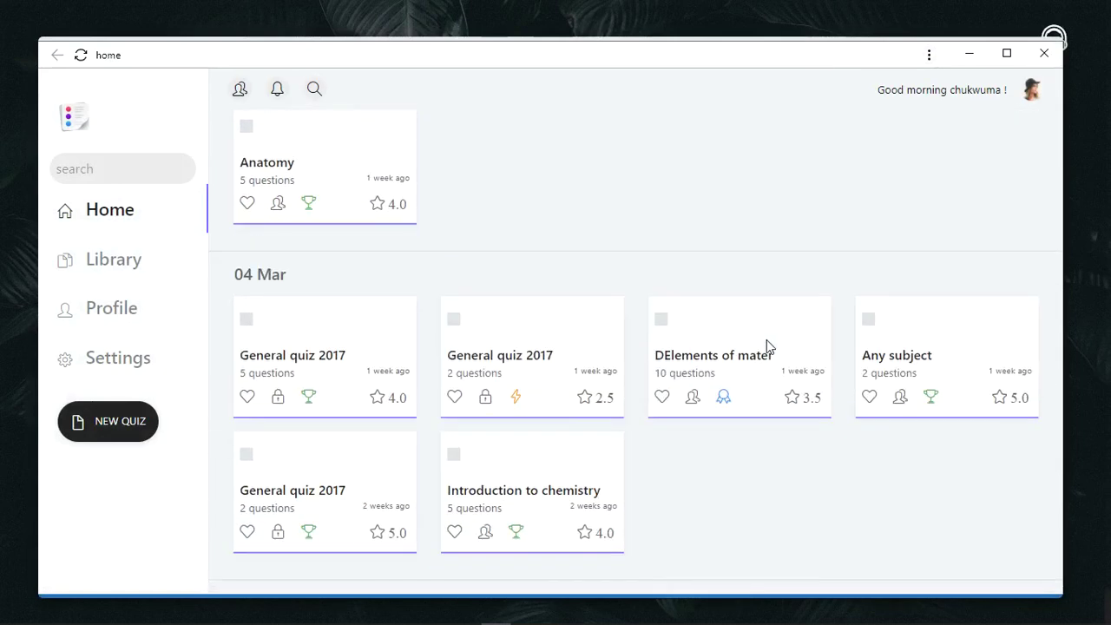
pyautogui.scroll(7, 766, 345)
pyautogui.scroll(5, 767, 351)
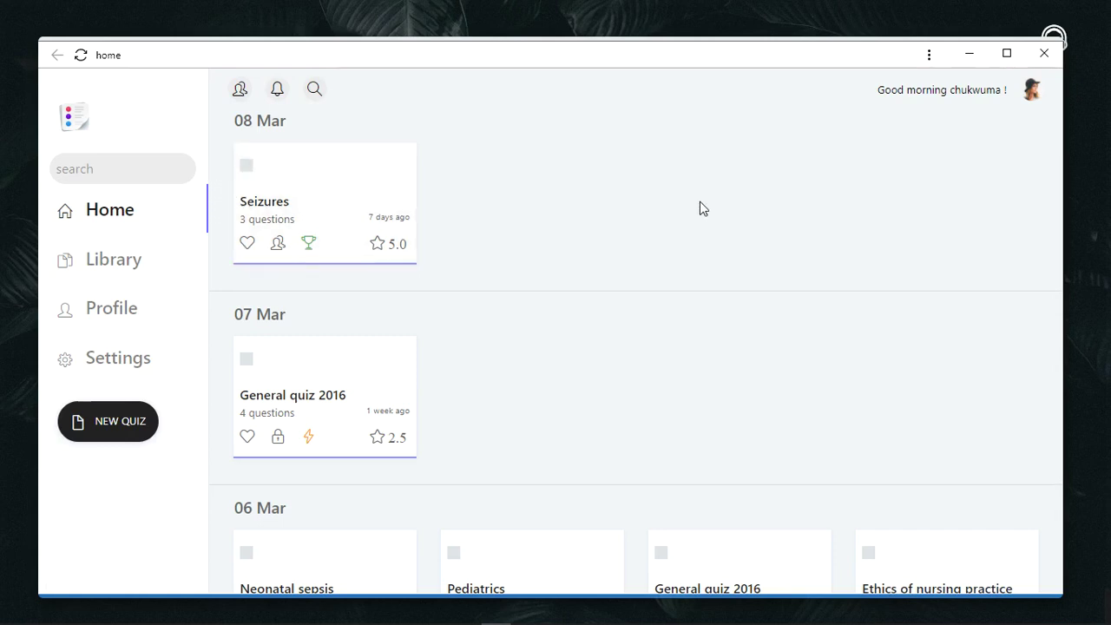
pyautogui.scroll(-3, 703, 208)
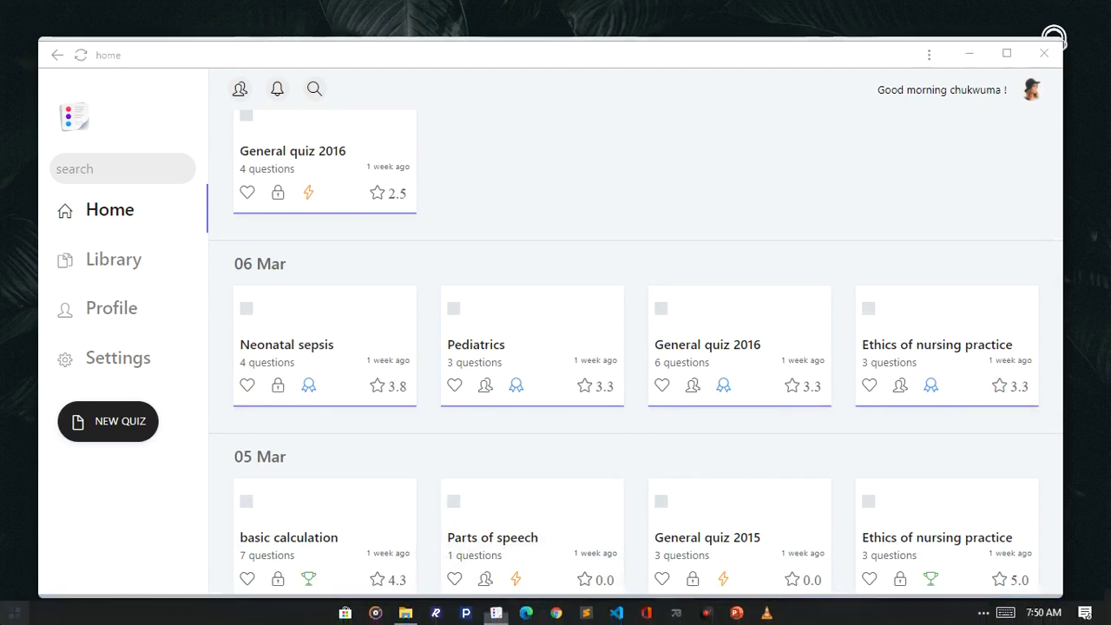
# - Open the medOs app in its own window in front of the quiz app and close it
pyautogui.click(14, 613)
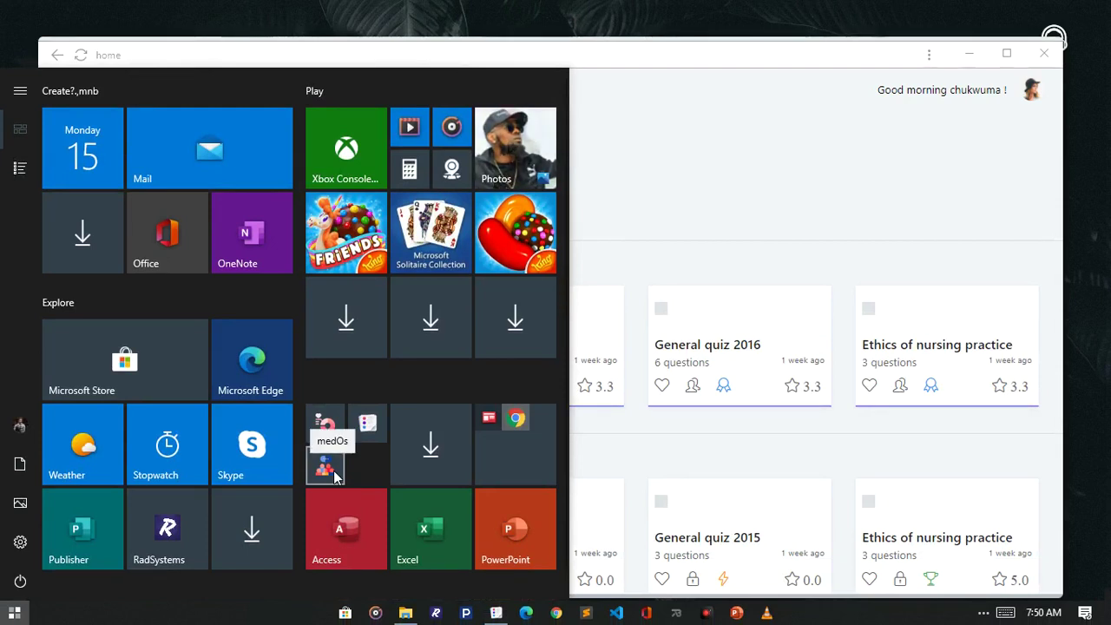
pyautogui.click(334, 473)
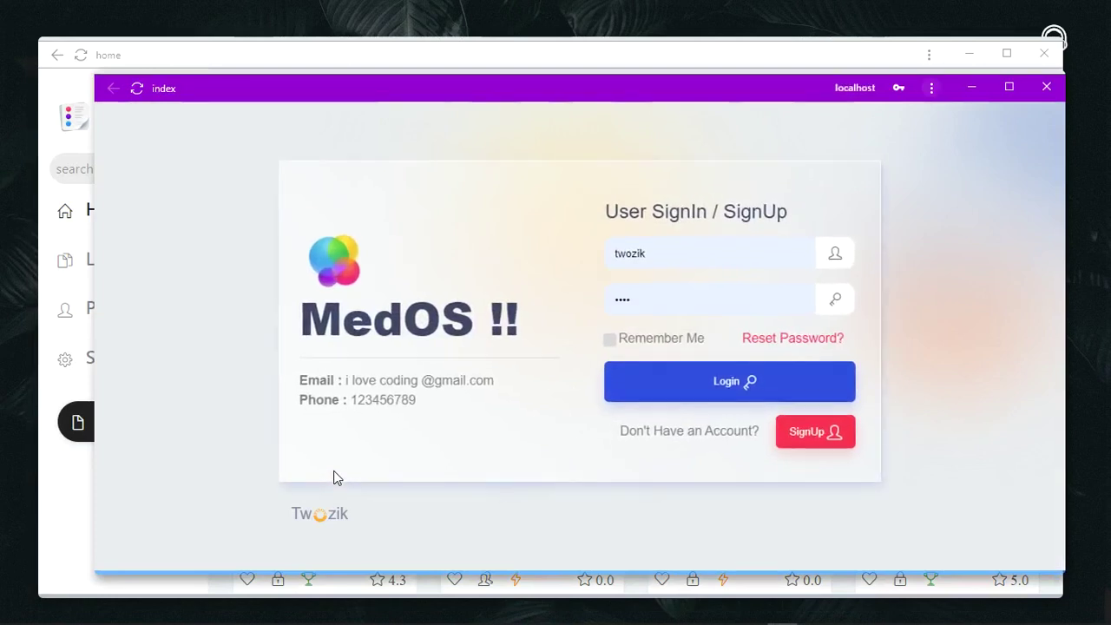
pyautogui.click(1045, 89)
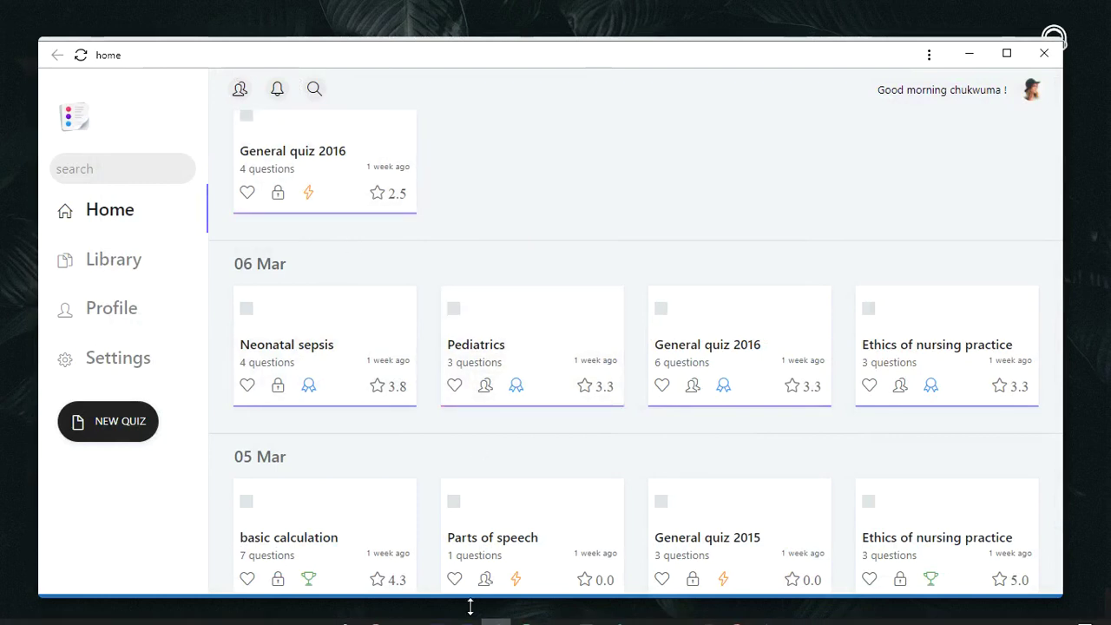
# - Open localhost/bullet/Home in Chrome and look through its quiz cards
pyautogui.click(557, 612)
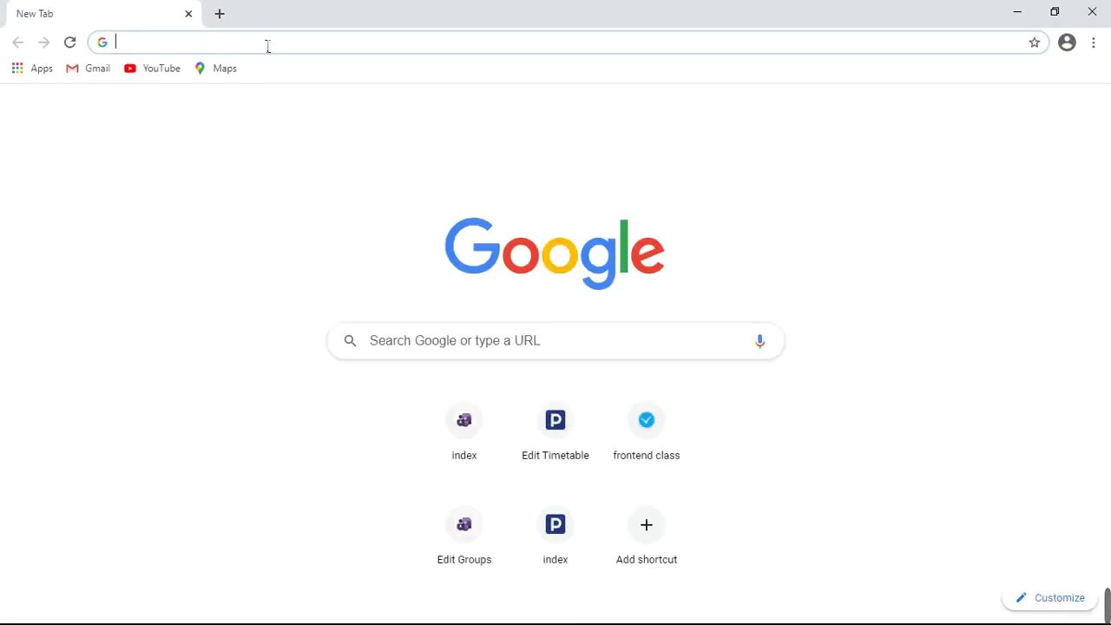
pyautogui.write('bu')
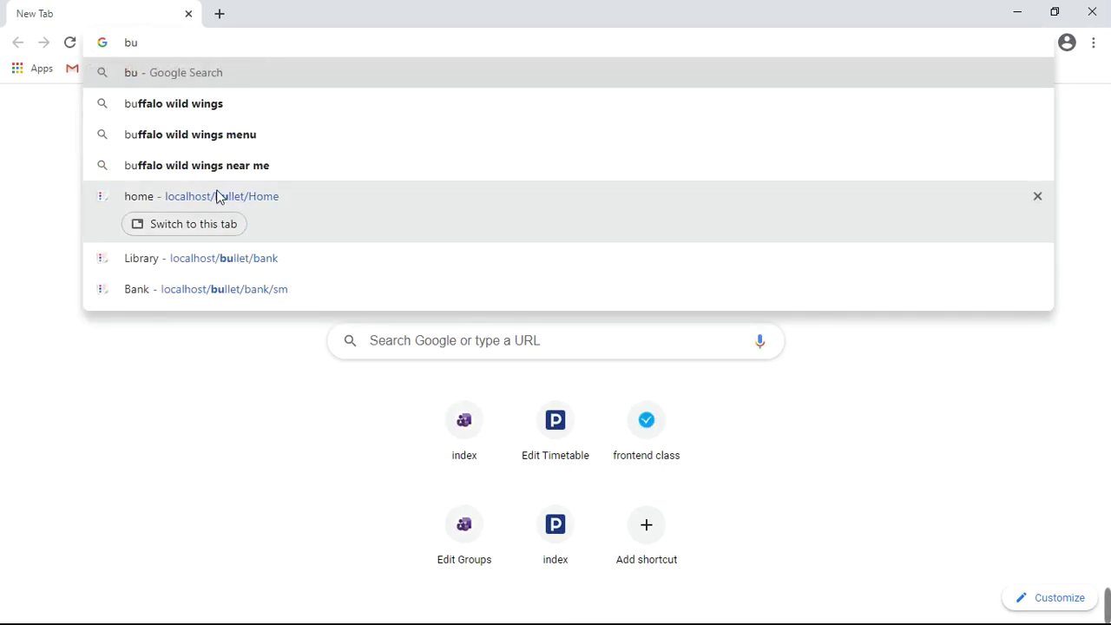
pyautogui.click(218, 196)
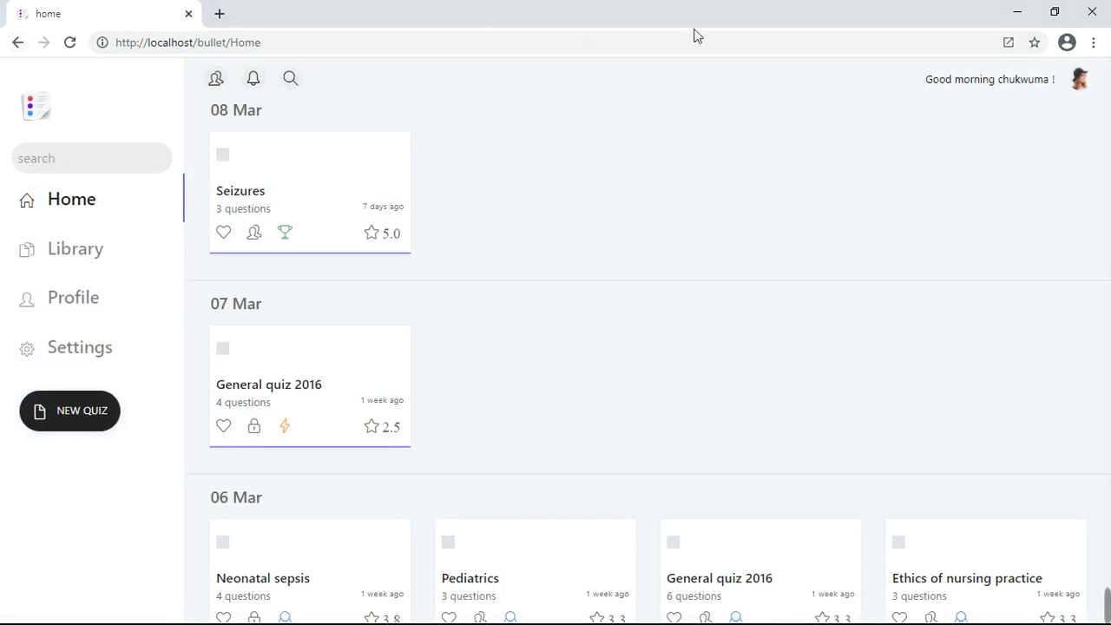
pyautogui.scroll(-5, 818, 298)
pyautogui.scroll(-4, 799, 300)
pyautogui.scroll(5, 352, 298)
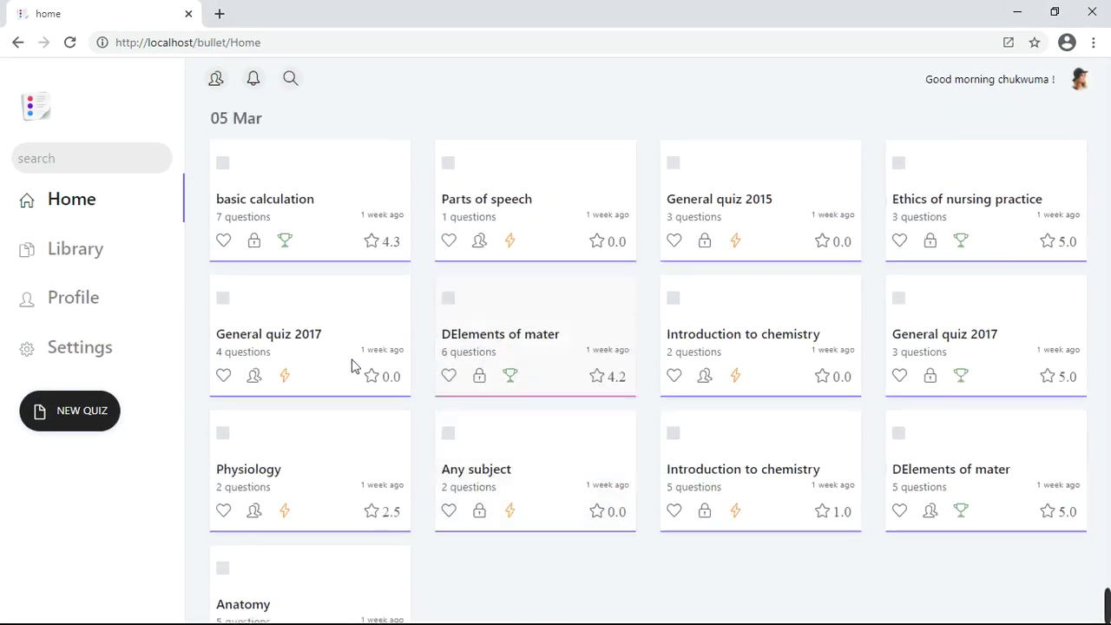
pyautogui.scroll(5, 932, 391)
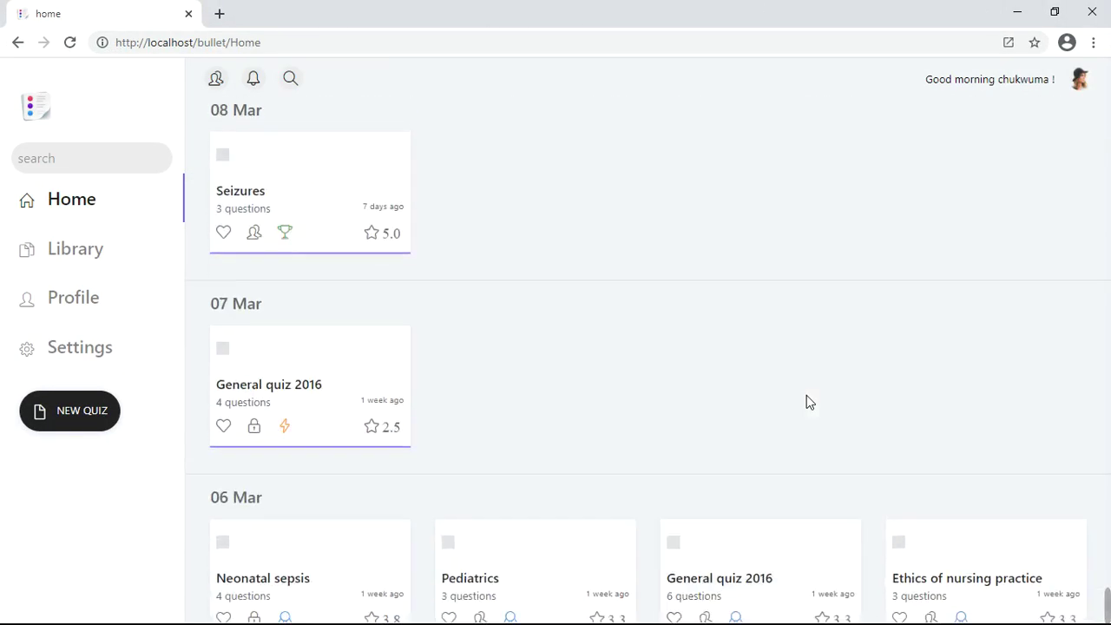
# - Change the page address to localhost/bullet/bank and load the Library page
pyautogui.click(288, 43)
pyautogui.click(289, 47)
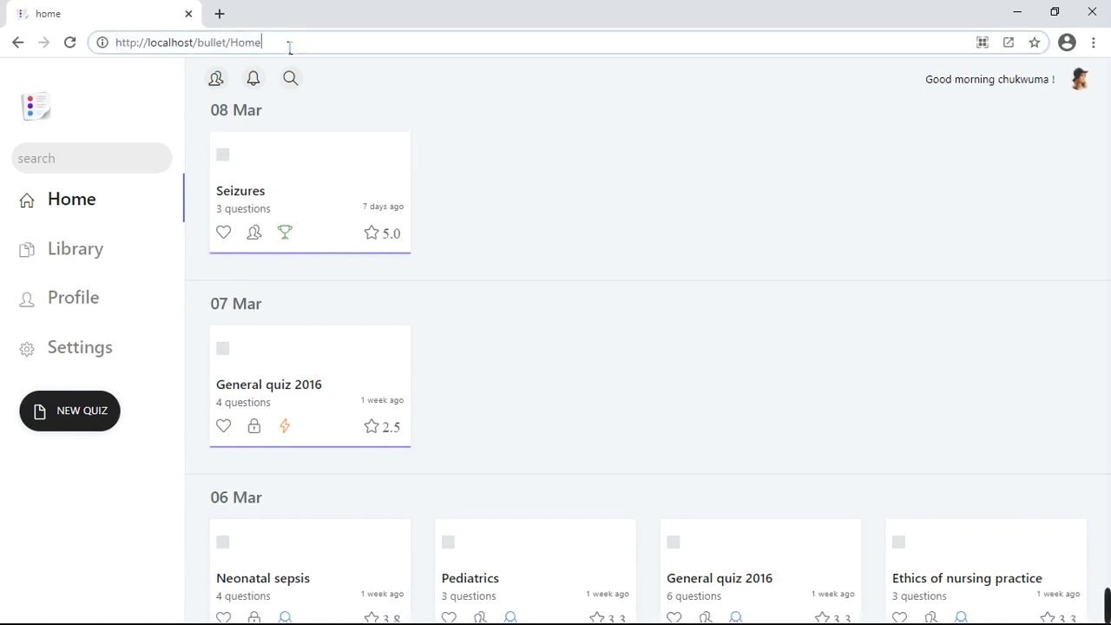
pyautogui.write('/')
pyautogui.press('BackSpace')
pyautogui.press('BackSpace')
pyautogui.press('BackSpace')
pyautogui.press('BackSpace')
pyautogui.press('BackSpace')
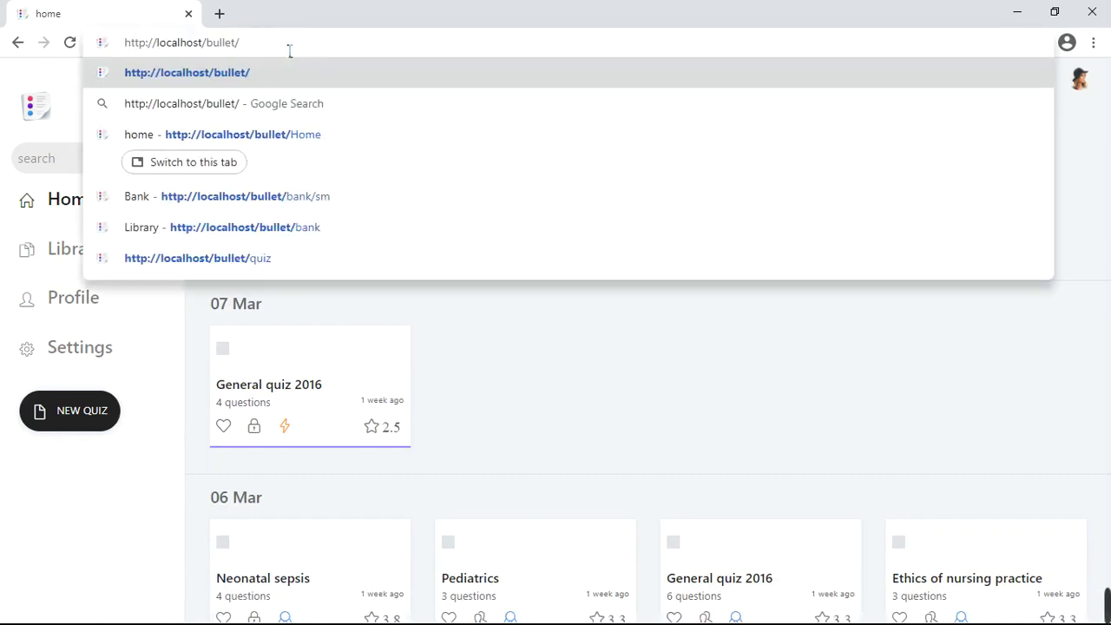
pyautogui.write('b')
pyautogui.press('Return')
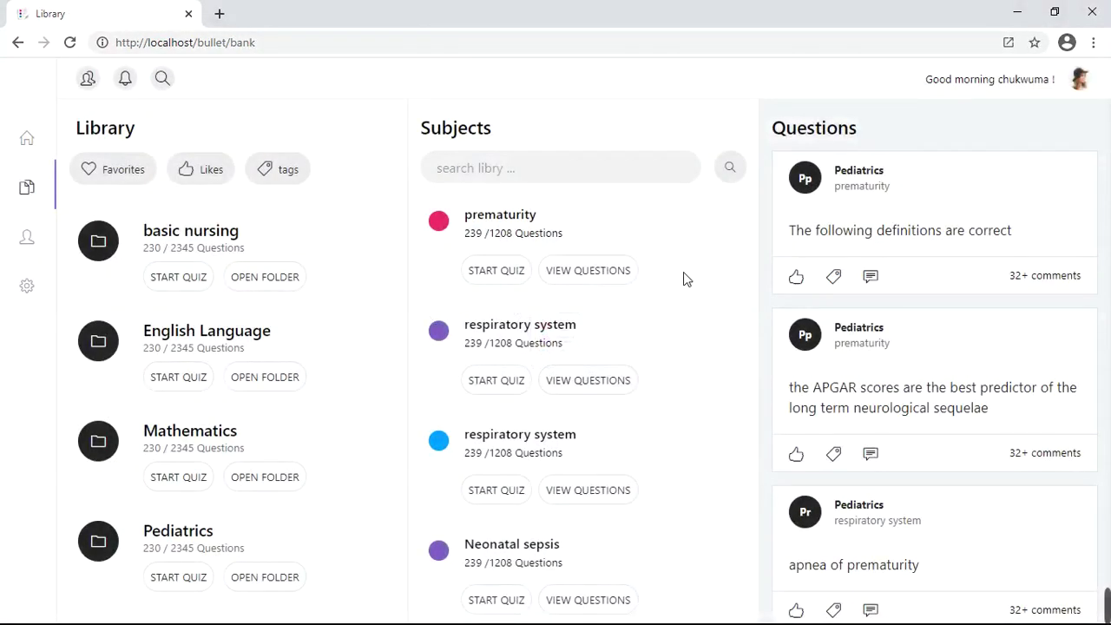
# - Minimise Chrome to return to the Bullet app window, and visit its Library and Profile pages
pyautogui.click(1025, 19)
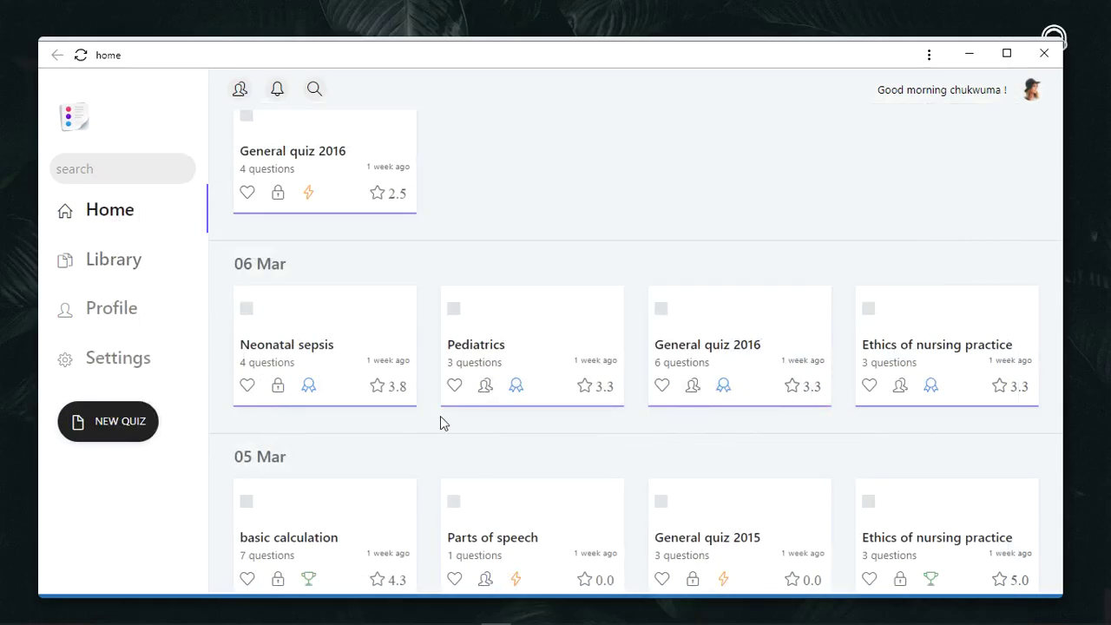
pyautogui.scroll(1, 441, 416)
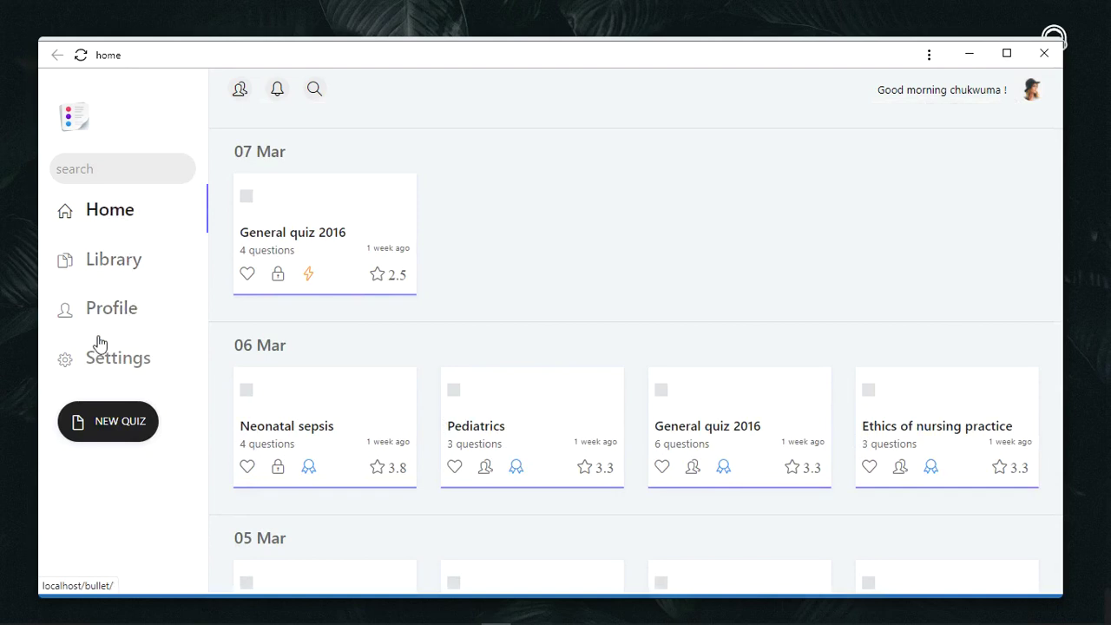
pyautogui.click(139, 260)
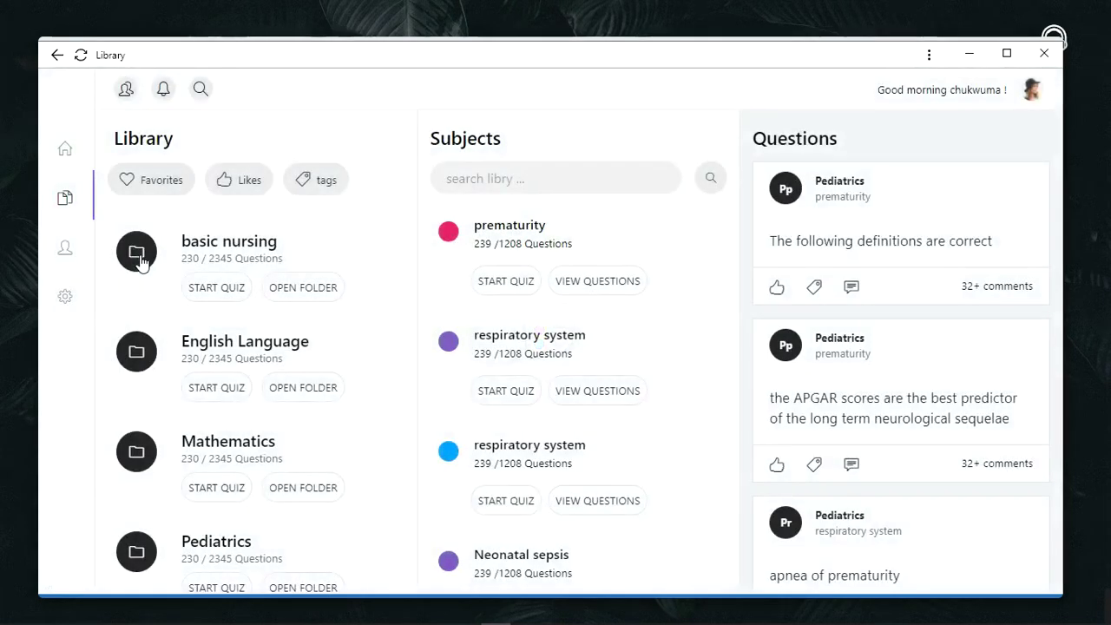
pyautogui.click(69, 249)
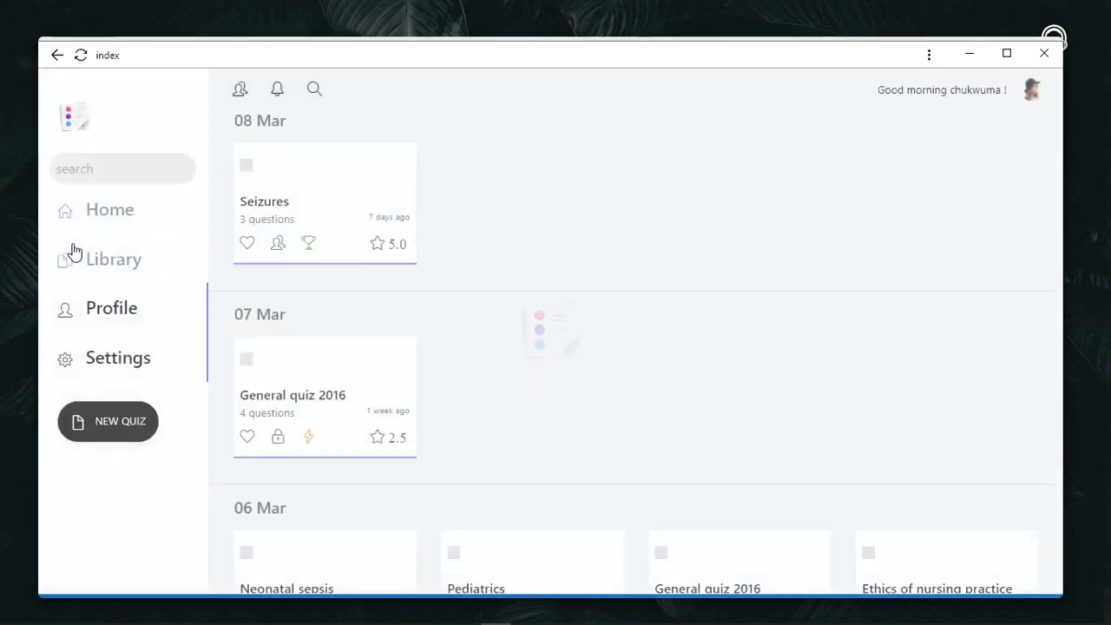
# - Go to the Library page in the Bullet app and close the app window
pyautogui.click(124, 272)
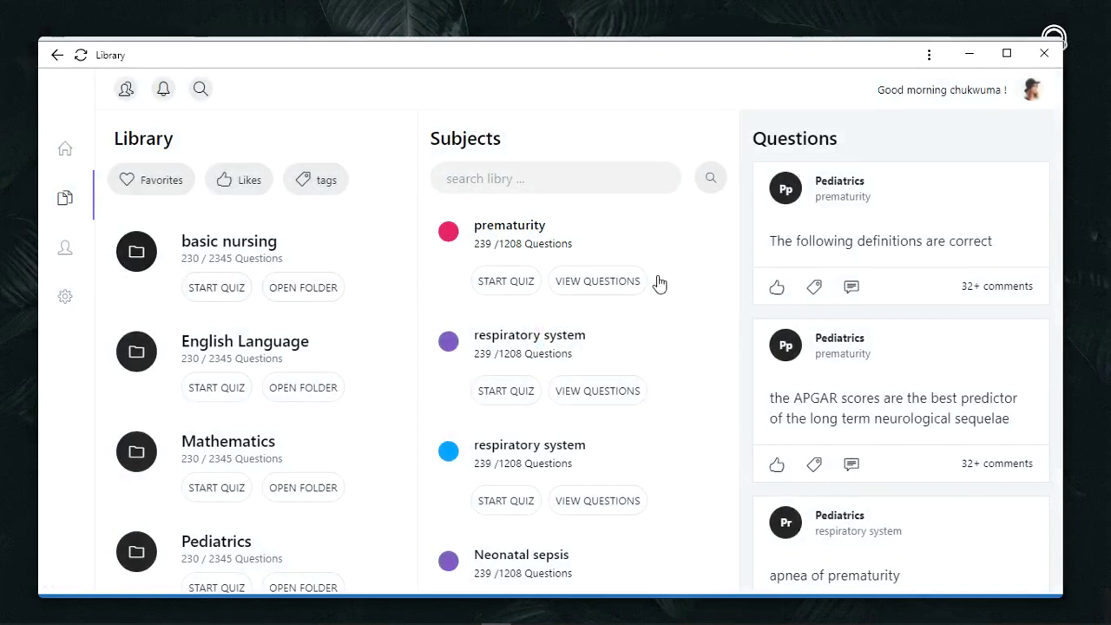
pyautogui.click(1048, 54)
pyautogui.moveTo(464, 607)
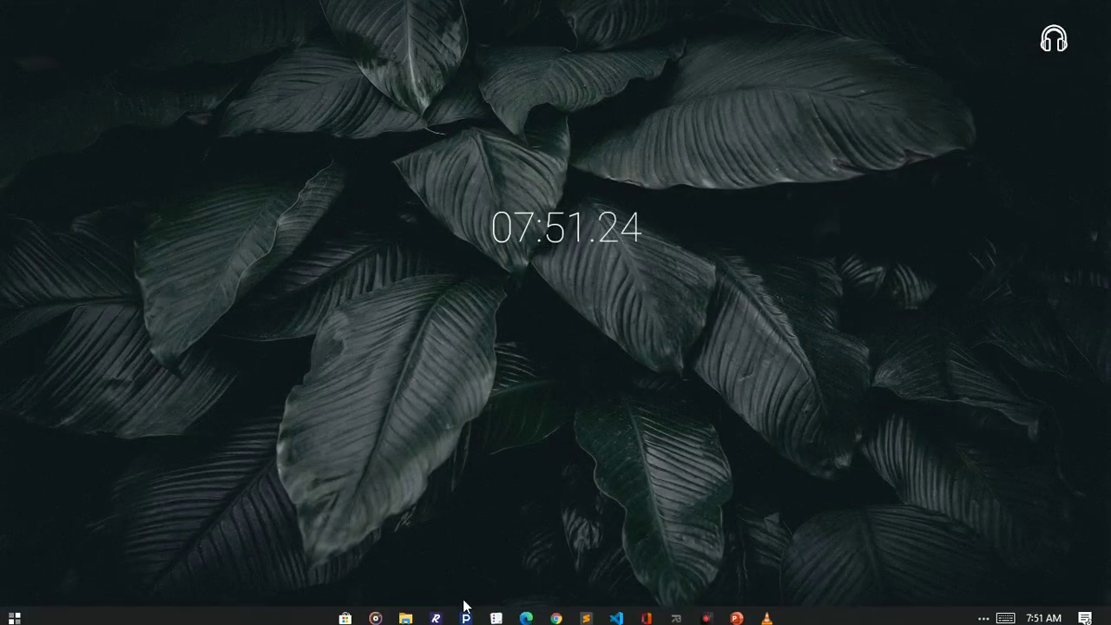
# - Switch to Chrome, load localhost/bloodbank/ in place of the bullet address, and look through the BloodBank page
pyautogui.click(557, 616)
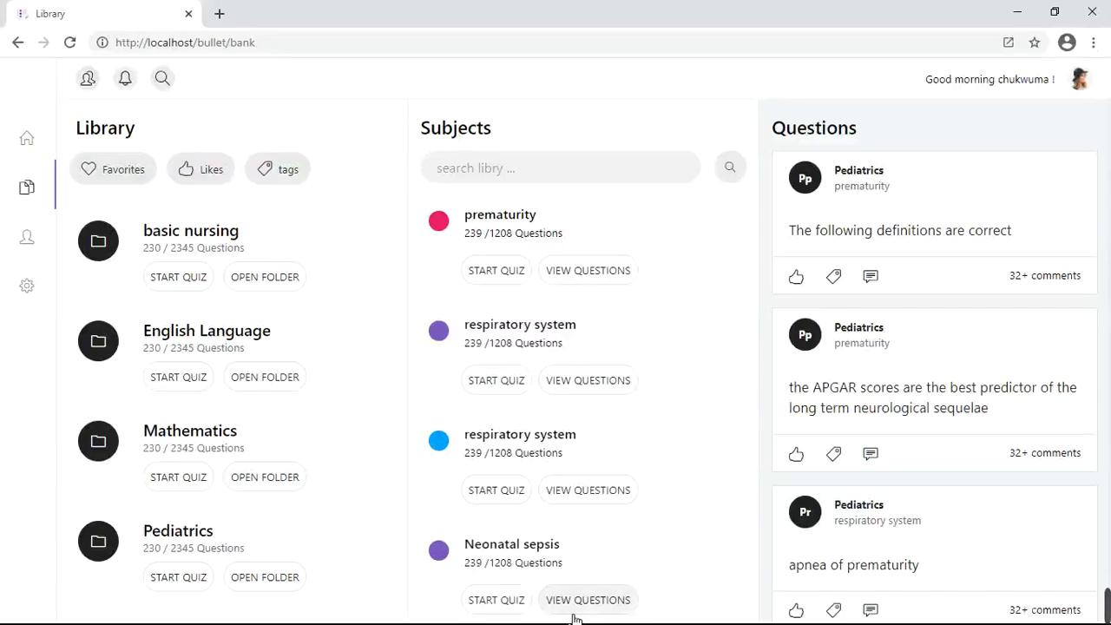
pyautogui.click(279, 50)
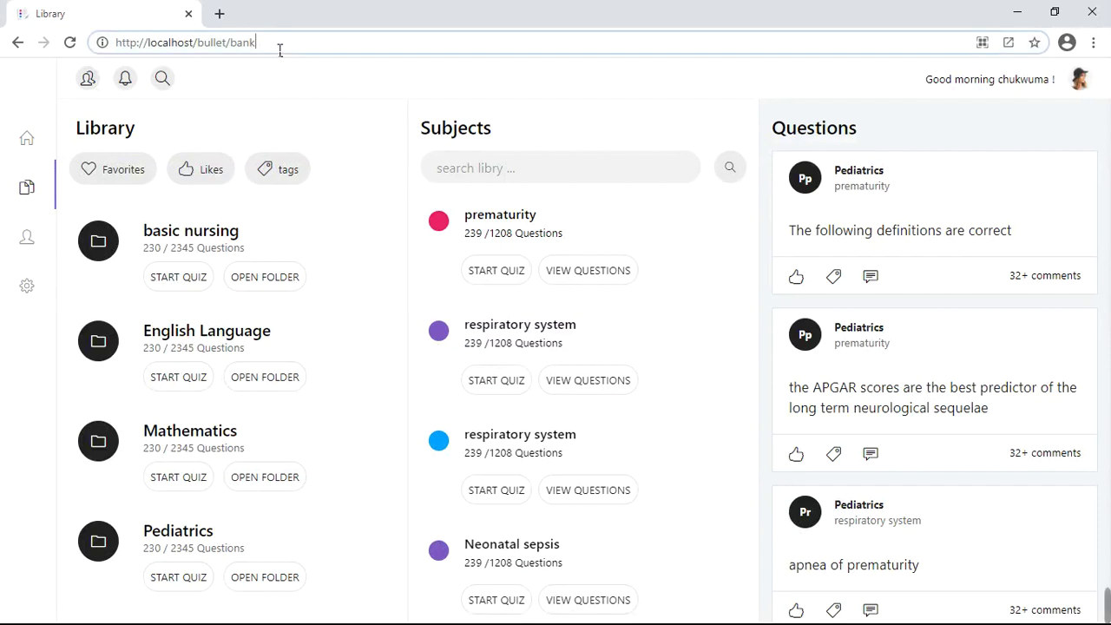
pyautogui.click(279, 49)
pyautogui.press('BackSpace')
pyautogui.press('BackSpace')
pyautogui.press('BackSpace')
pyautogui.press('BackSpace')
pyautogui.press('BackSpace')
pyautogui.press('BackSpace')
pyautogui.press('BackSpace')
pyautogui.press('BackSpace')
pyautogui.press('BackSpace')
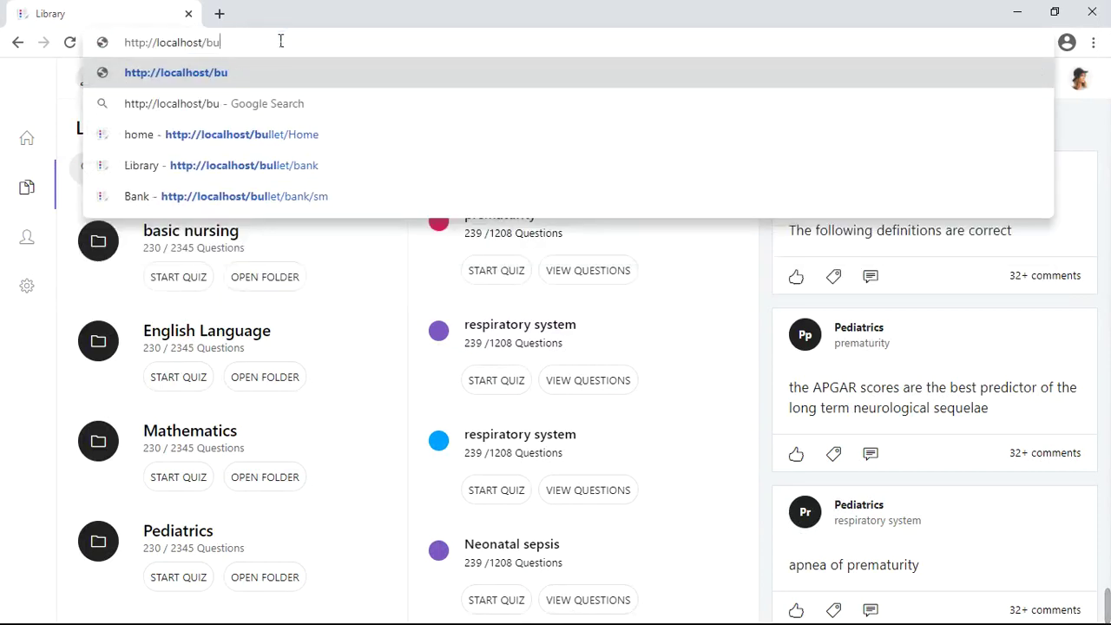
pyautogui.press('BackSpace')
pyautogui.press('BackSpace')
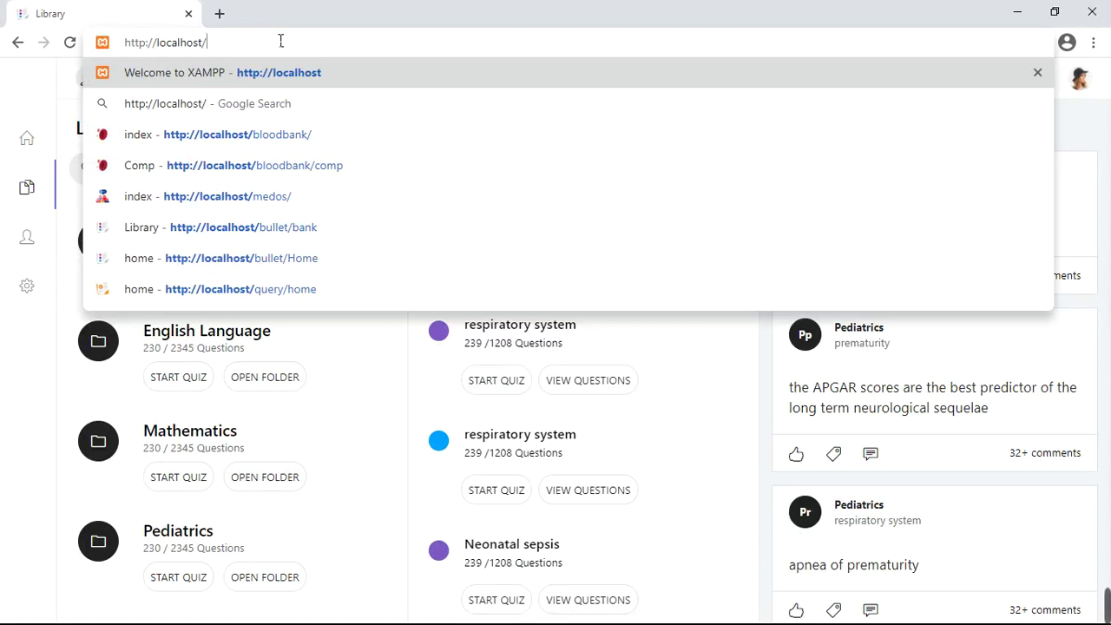
pyautogui.write('bloo')
pyautogui.press('Return')
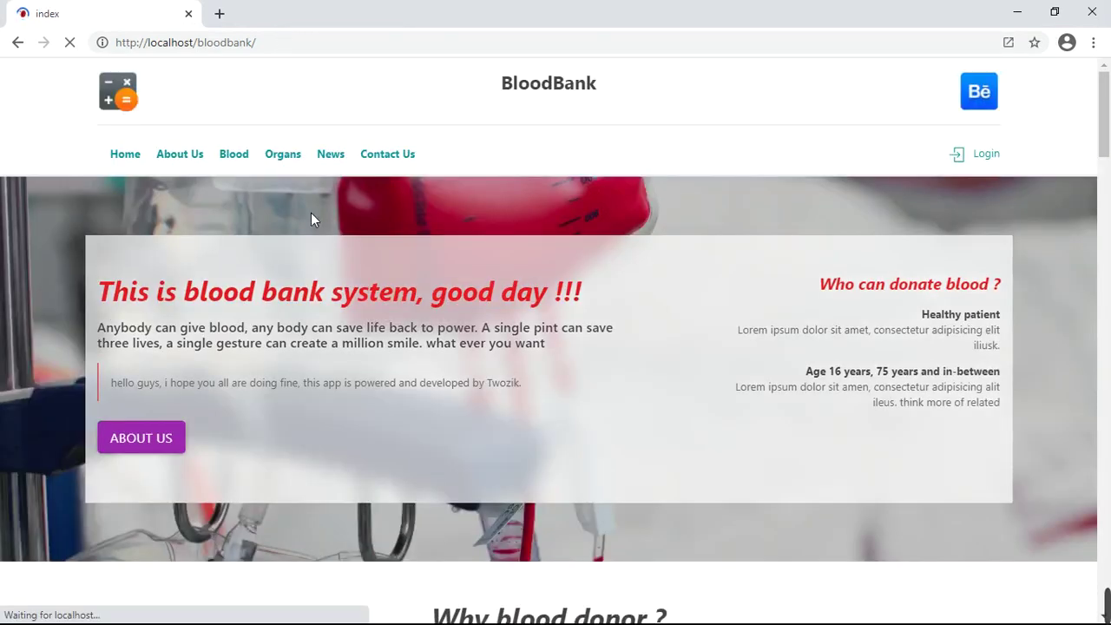
pyautogui.scroll(-10, 345, 289)
pyautogui.scroll(-7, 340, 280)
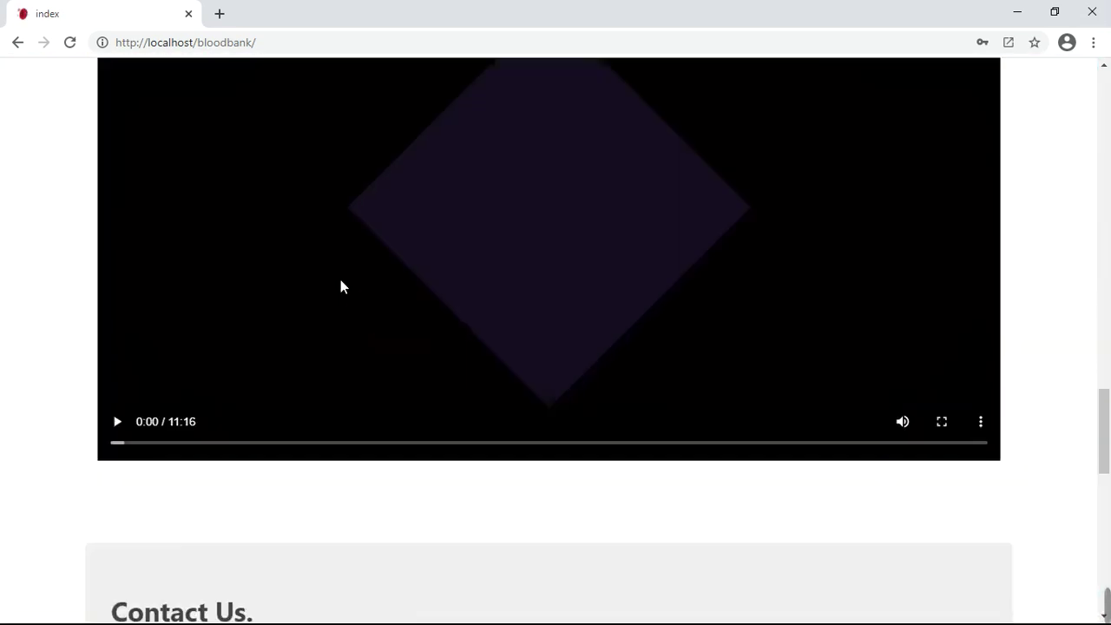
pyautogui.scroll(11, 340, 280)
pyautogui.scroll(8, 341, 280)
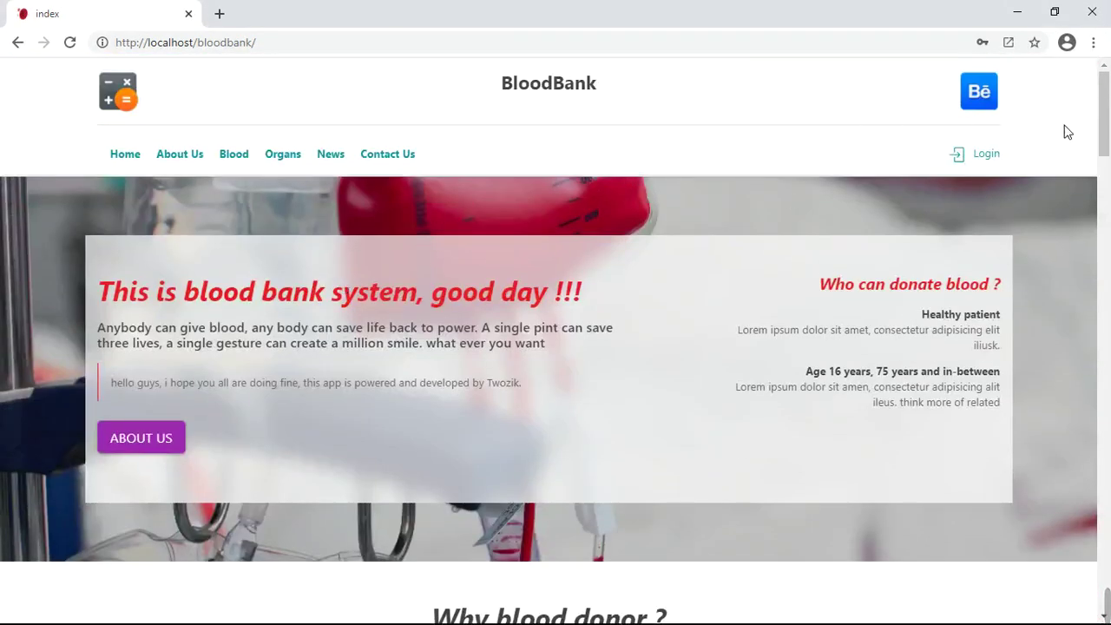
# - Restore the Chrome window to a smaller size and create a shortcut for the BloodBank page named blookbank that opens as a window
pyautogui.click(1055, 12)
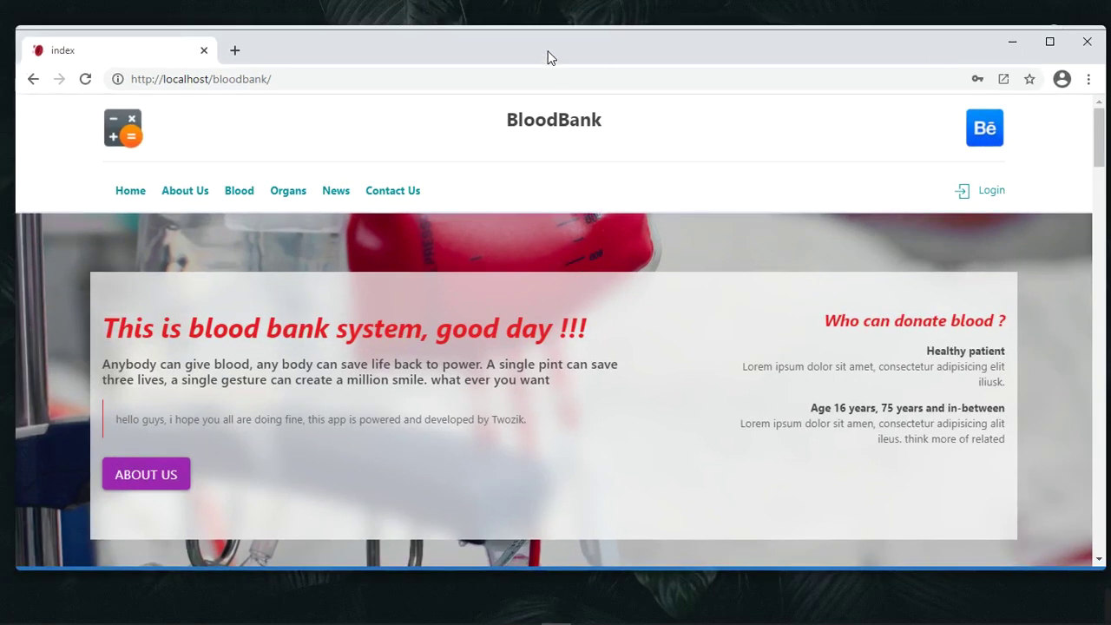
pyautogui.click(1091, 83)
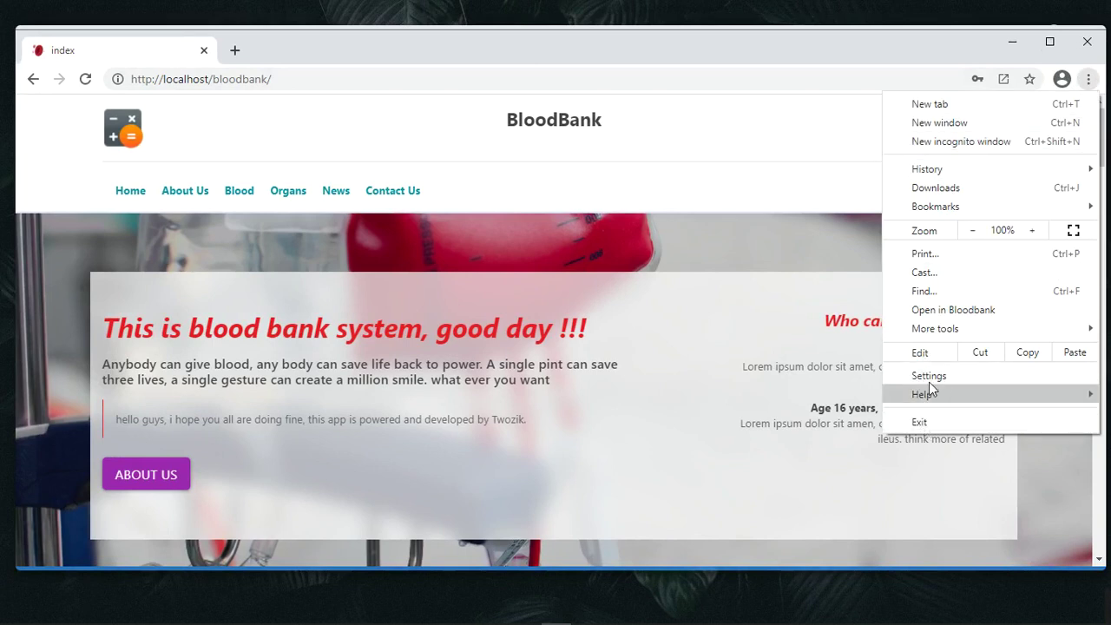
pyautogui.moveTo(950, 337)
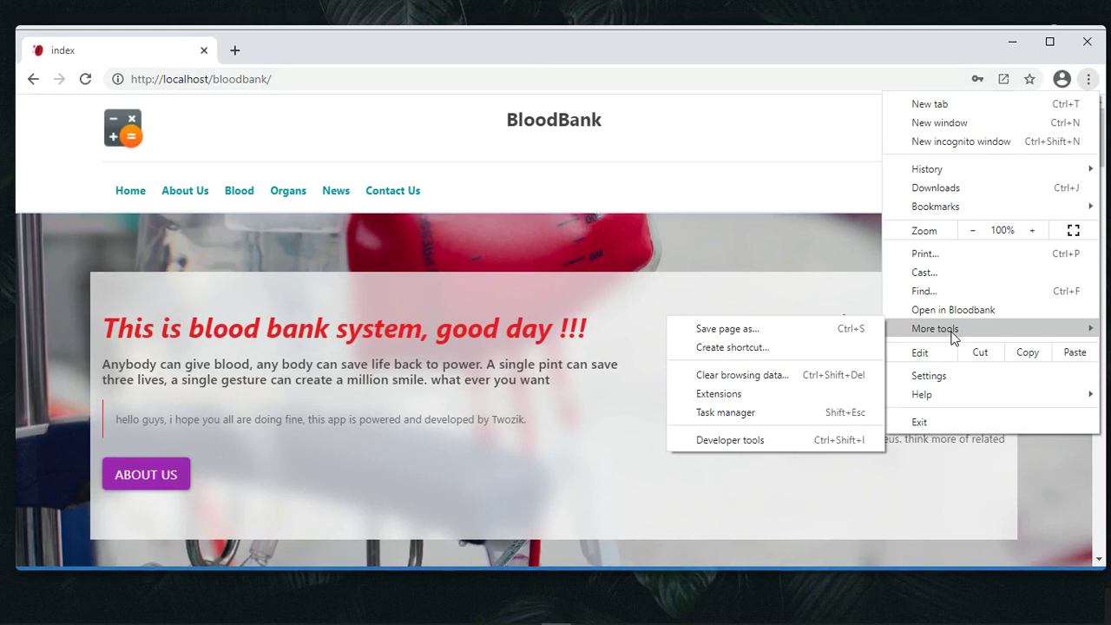
pyautogui.click(774, 350)
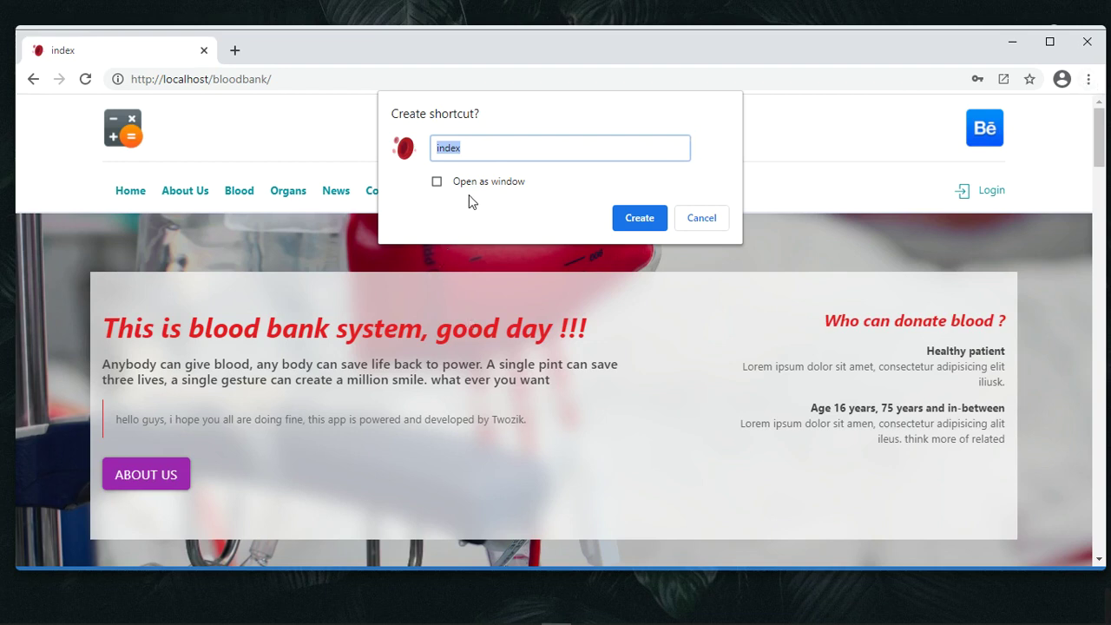
pyautogui.press('BackSpace')
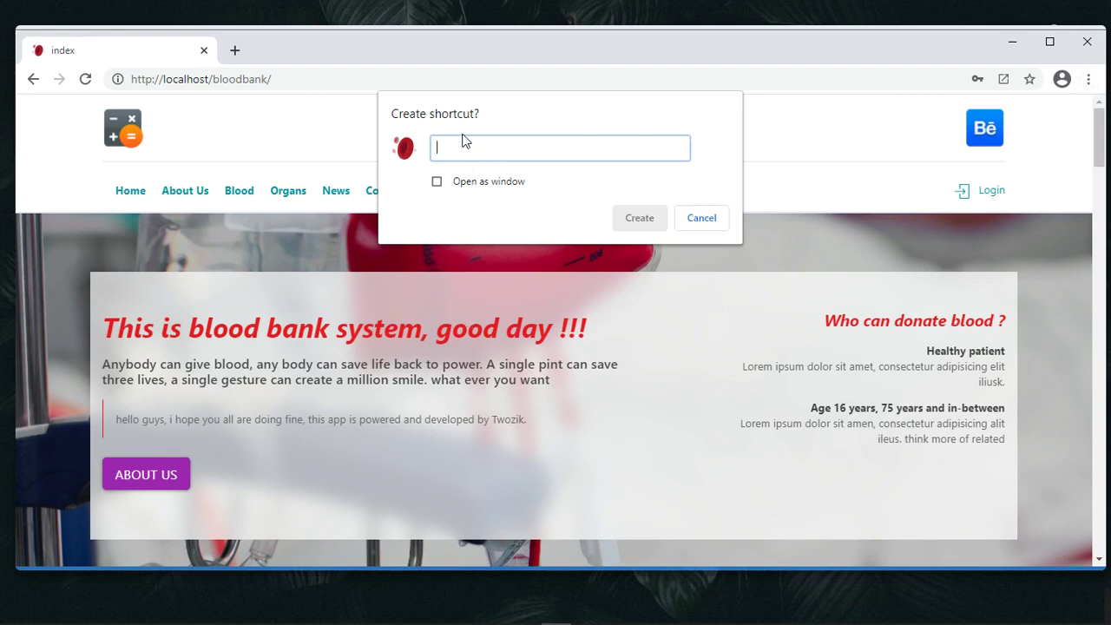
pyautogui.write('blookbank')
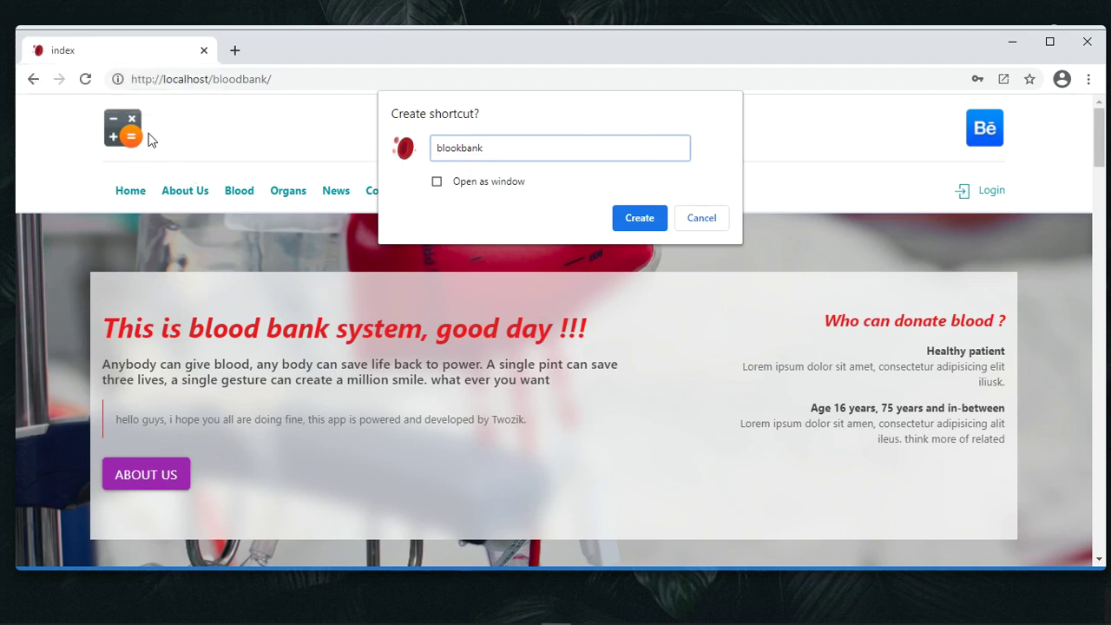
pyautogui.click(437, 181)
pyautogui.click(638, 220)
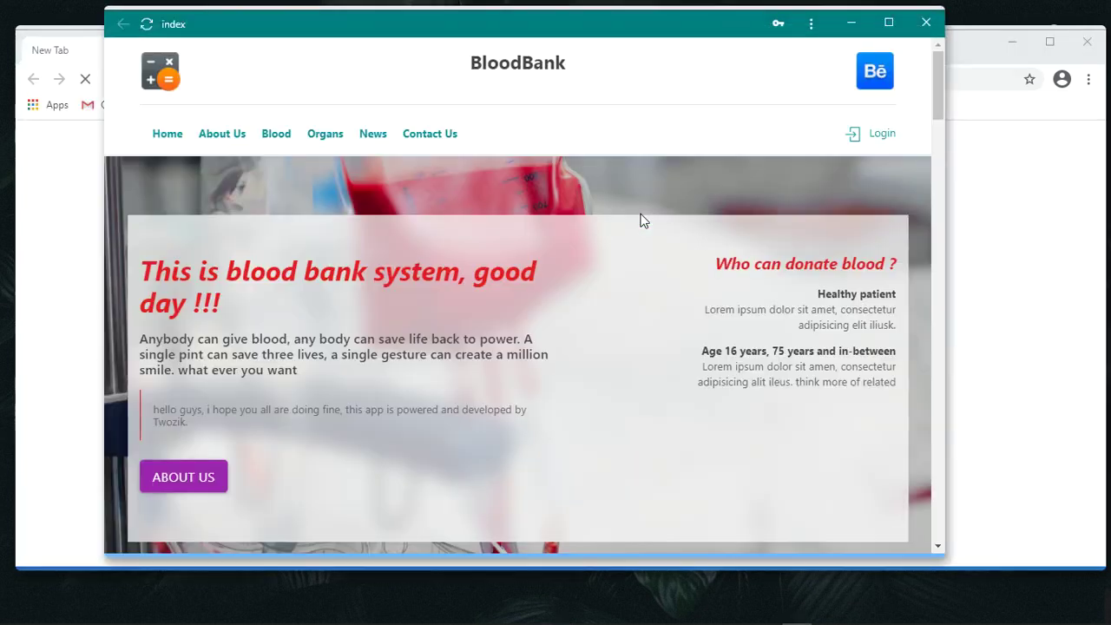
# - Close the Chrome window showing the new tab page and widen the BloodBank app window
pyautogui.click(1106, 42)
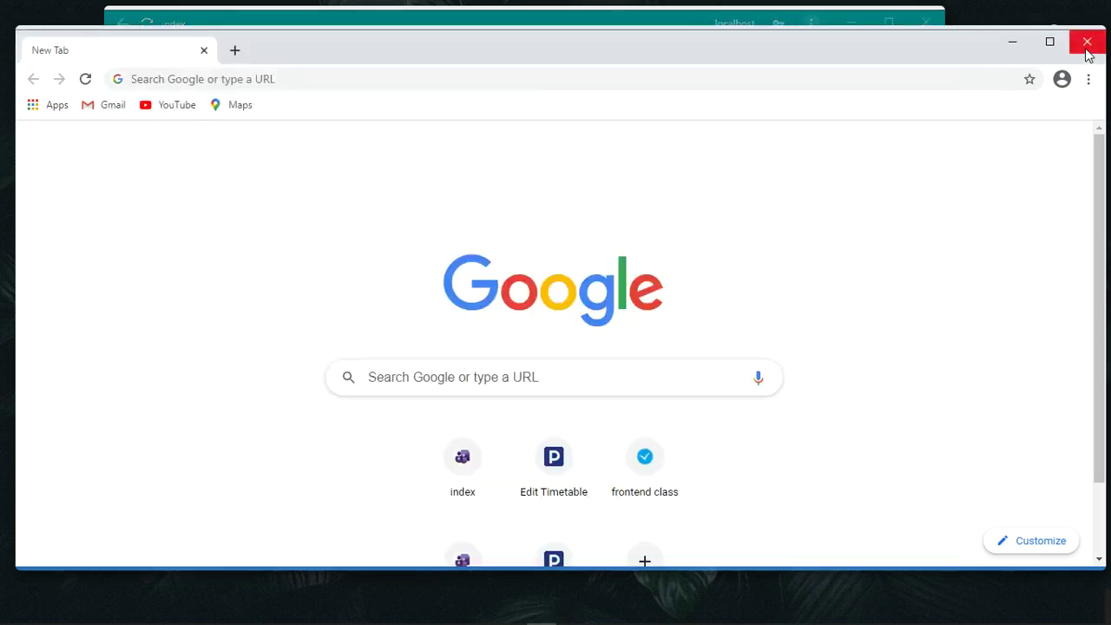
pyautogui.click(1087, 43)
pyautogui.moveTo(959, 174); pyautogui.dragTo(1041, 242)
# - Search Windows for "bloo" and launch the installed blookbank app
pyautogui.click(7, 614)
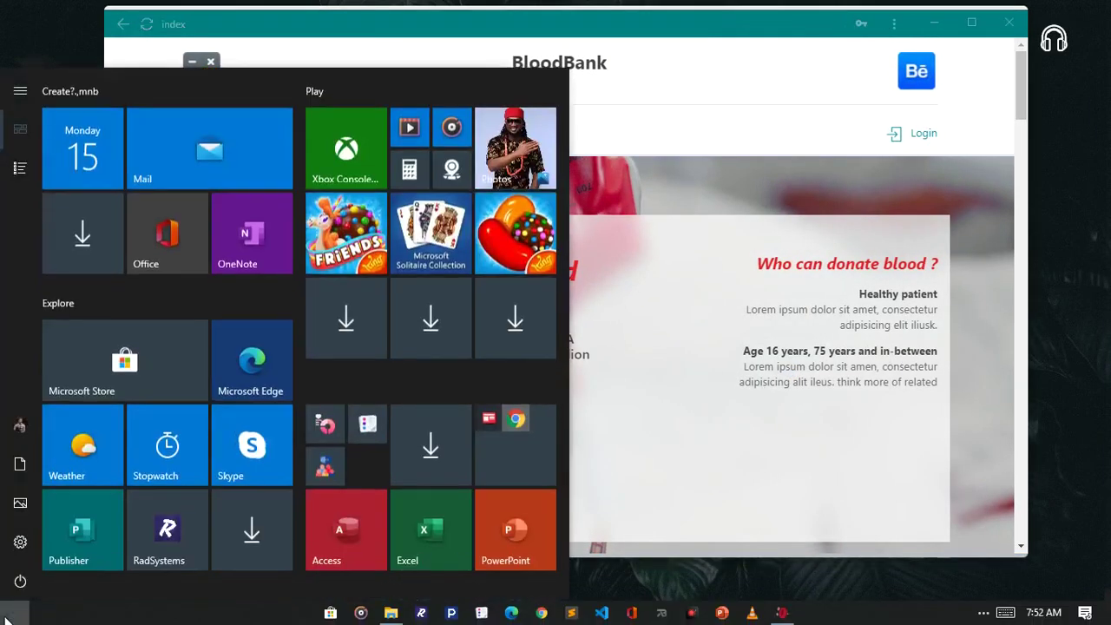
pyautogui.click(14, 170)
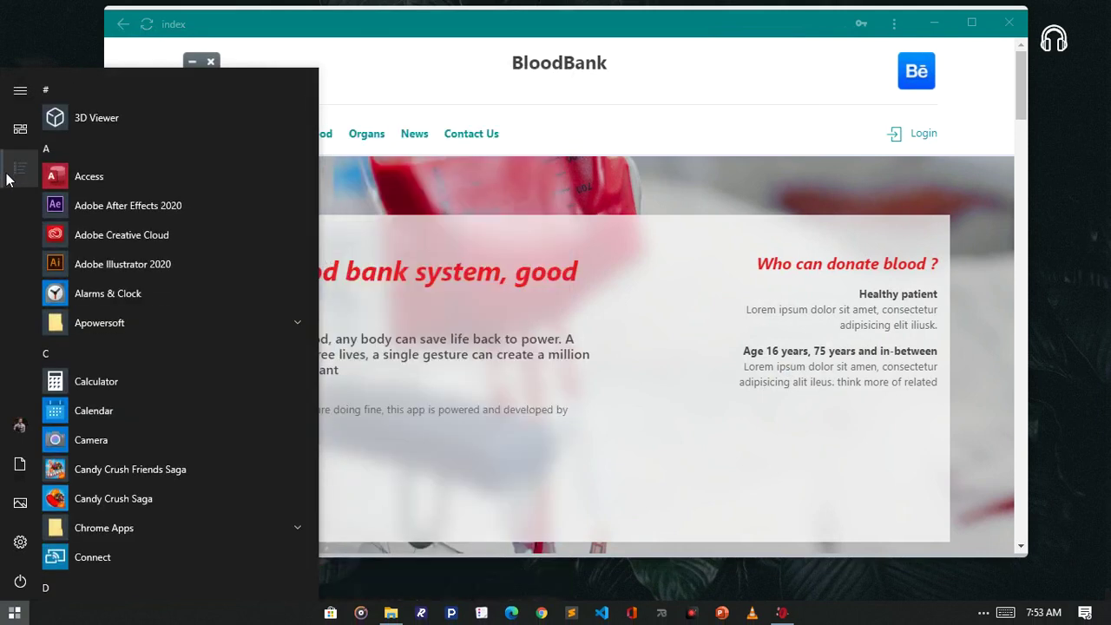
pyautogui.write('bloo')
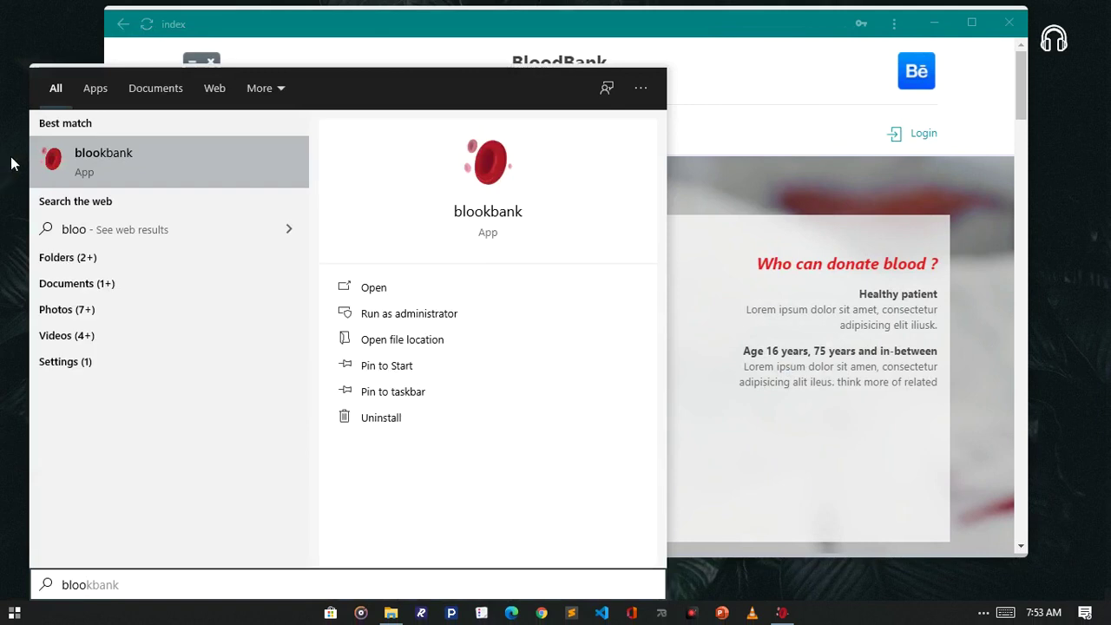
pyautogui.click(249, 182)
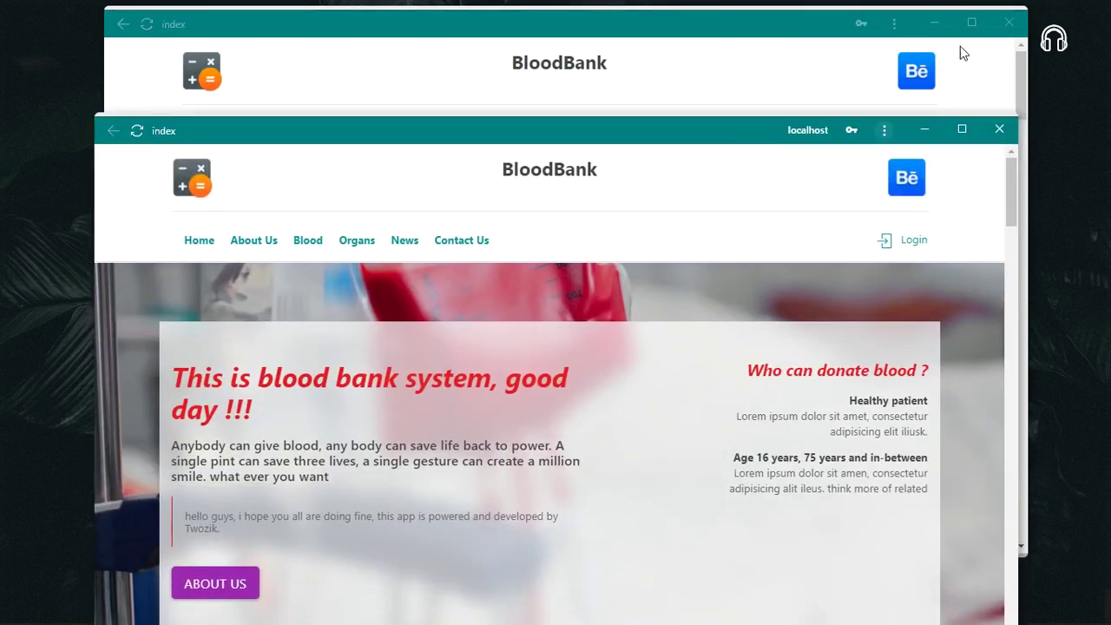
# - Close the older BloodBank app window, then widen the newly launched one and centre it on the desktop
pyautogui.click(1007, 24)
pyautogui.moveTo(572, 140); pyautogui.dragTo(578, 67)
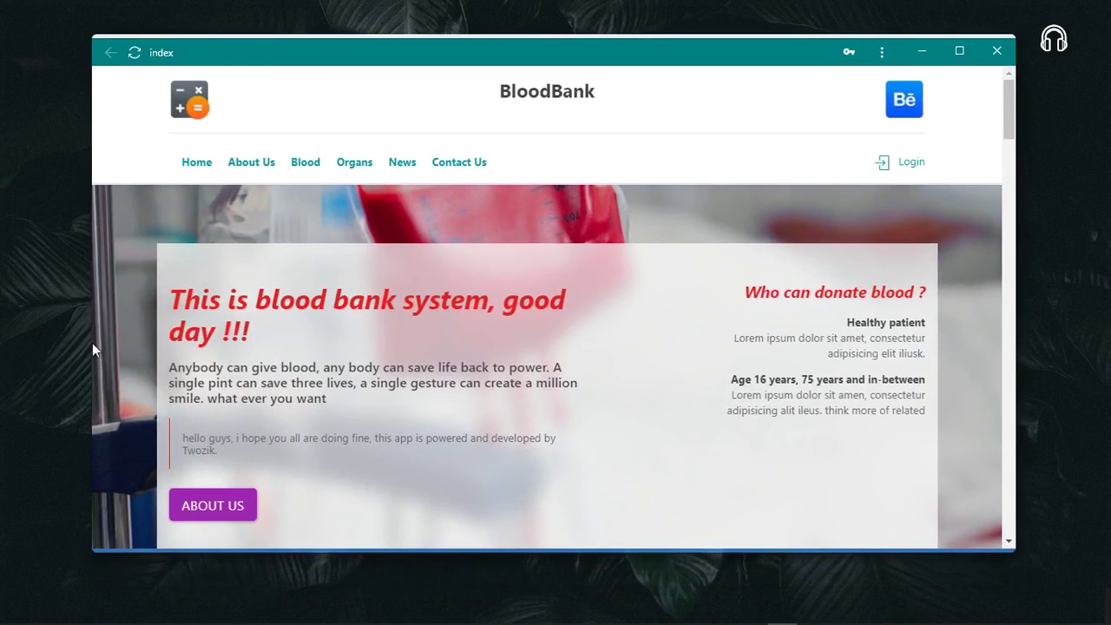
pyautogui.moveTo(92, 342); pyautogui.dragTo(19, 347)
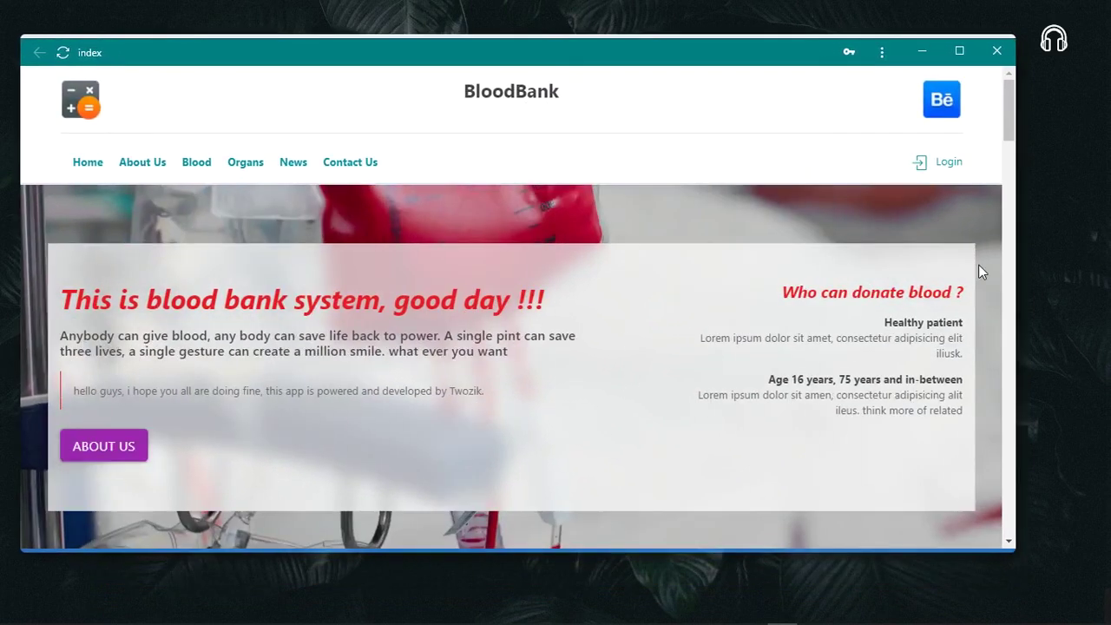
pyautogui.moveTo(603, 59); pyautogui.dragTo(620, 61)
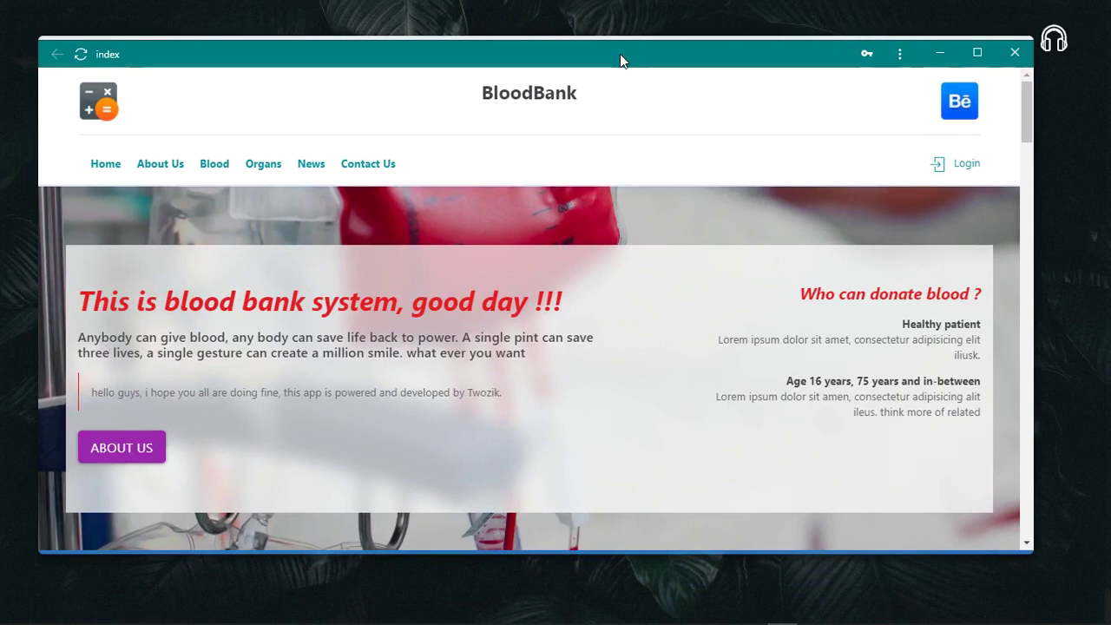
# - Look through the BloodBank page in the app window, then search Windows for "blo" to view the app entry and dismiss the search
pyautogui.scroll(-10, 644, 170)
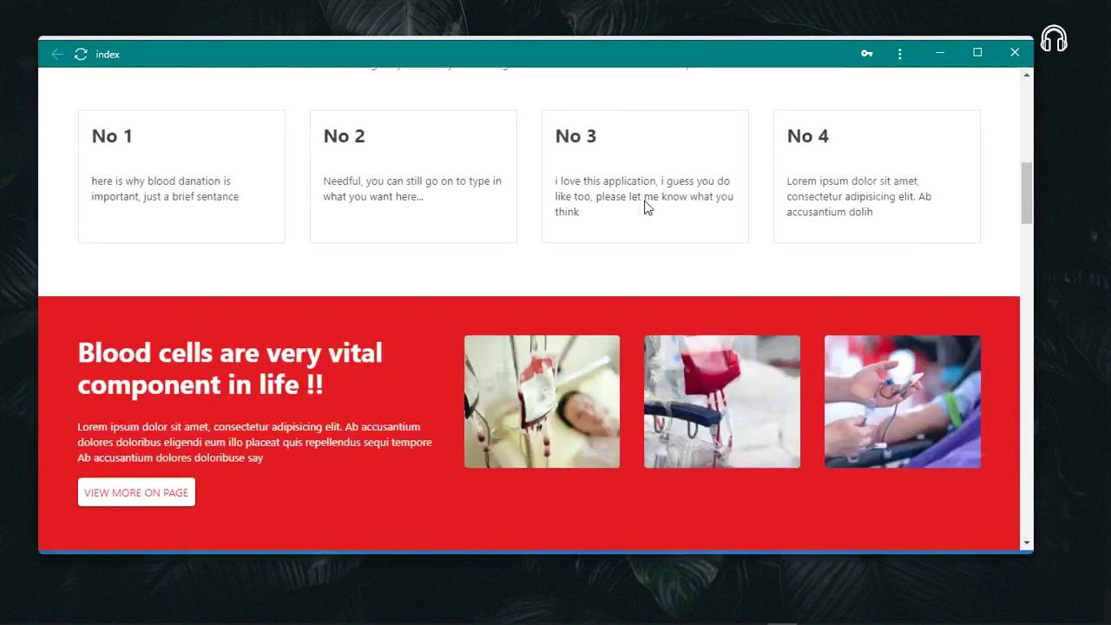
pyautogui.scroll(8, 647, 204)
pyautogui.scroll(3, 646, 209)
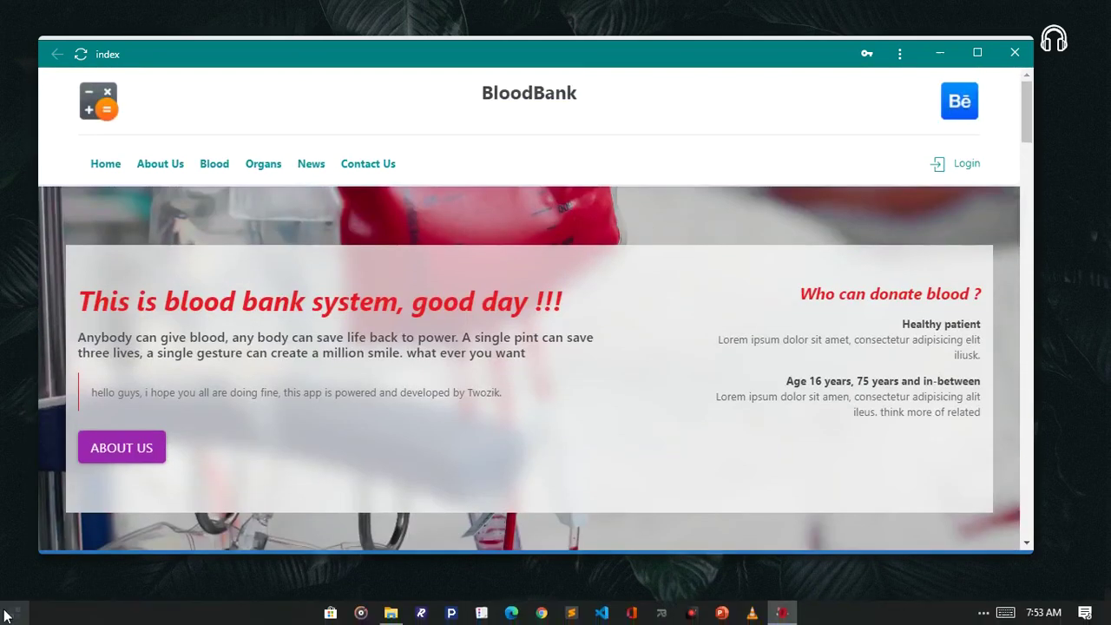
pyautogui.click(14, 613)
pyautogui.write('blo')
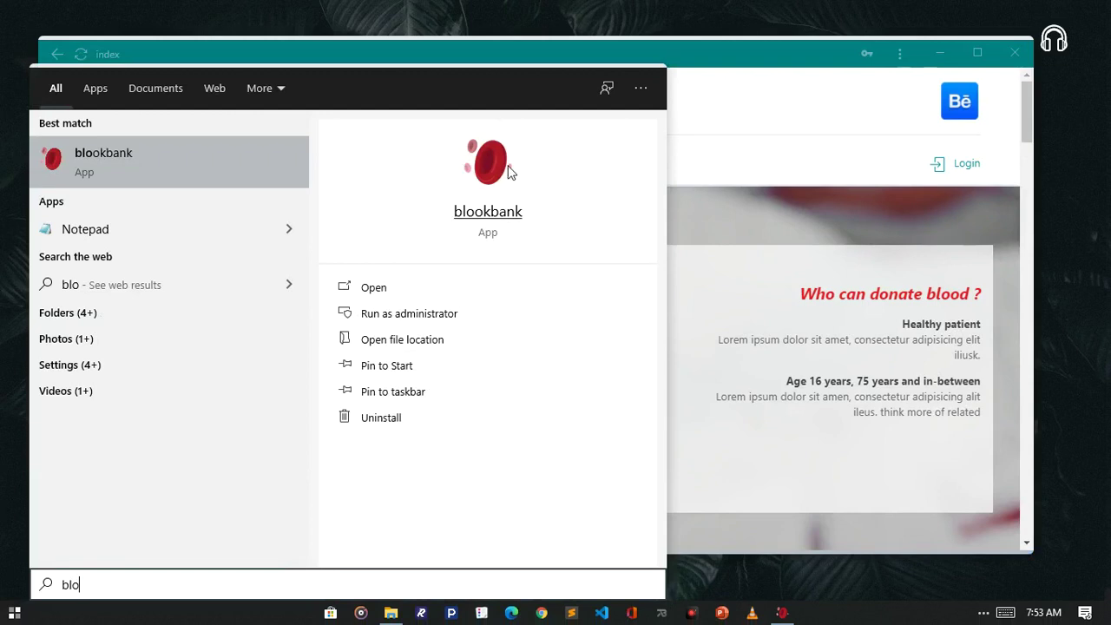
pyautogui.click(739, 156)
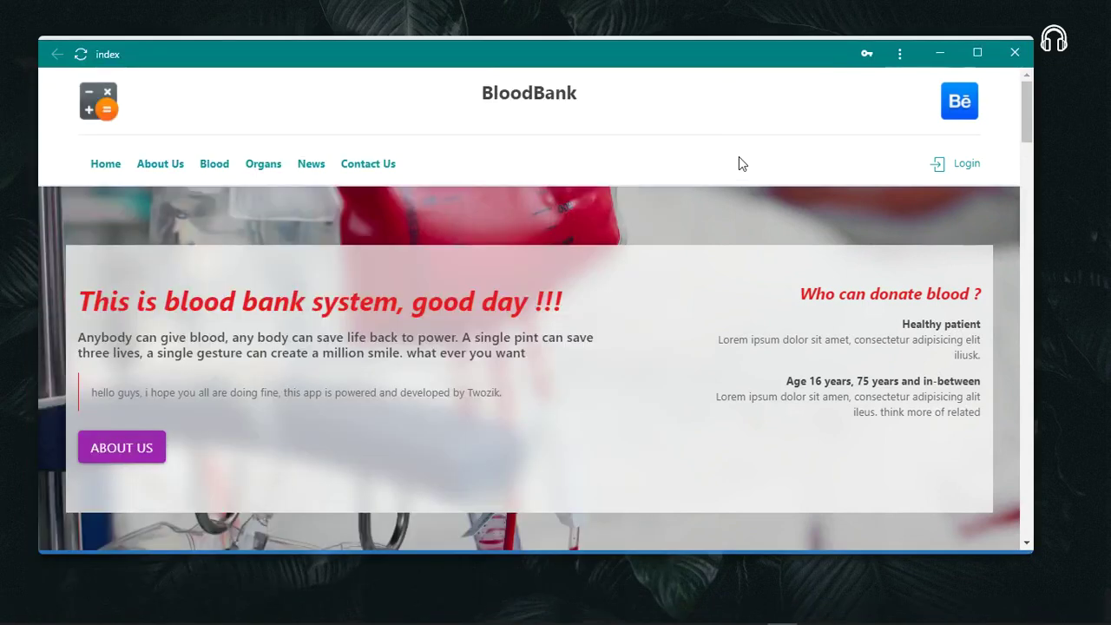